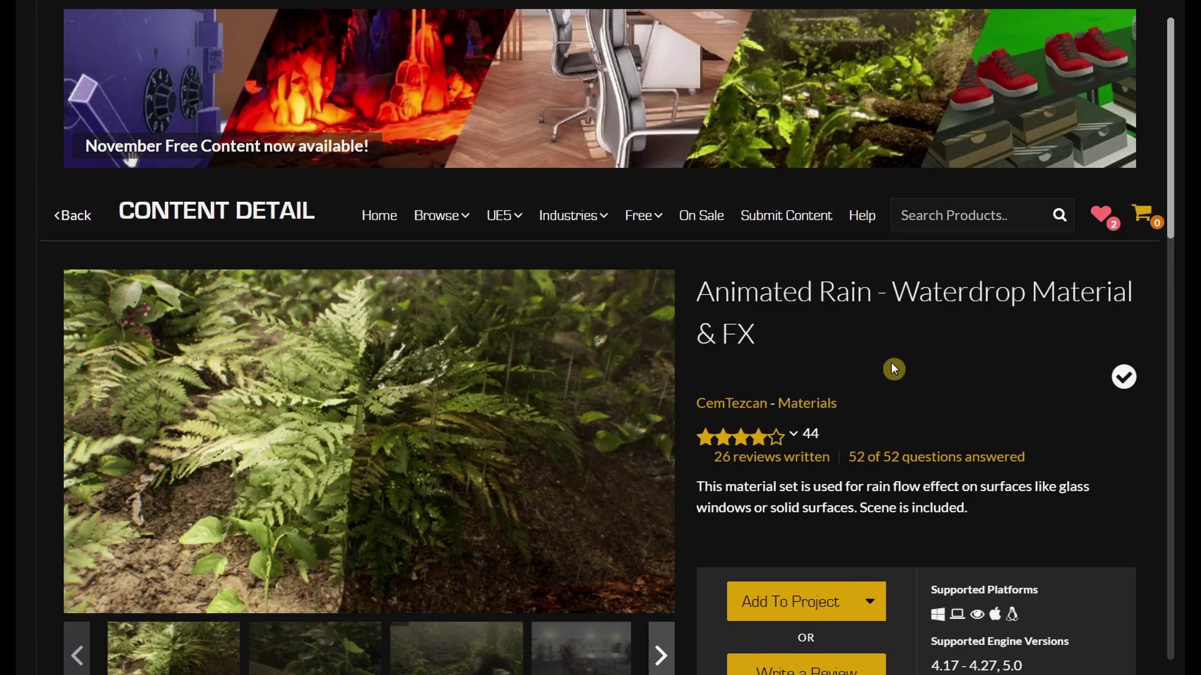
# - Review the Animated Rain - Waterdrop Material & FX product description, including its usage types and updates
pyautogui.scroll(-8, 892, 366)
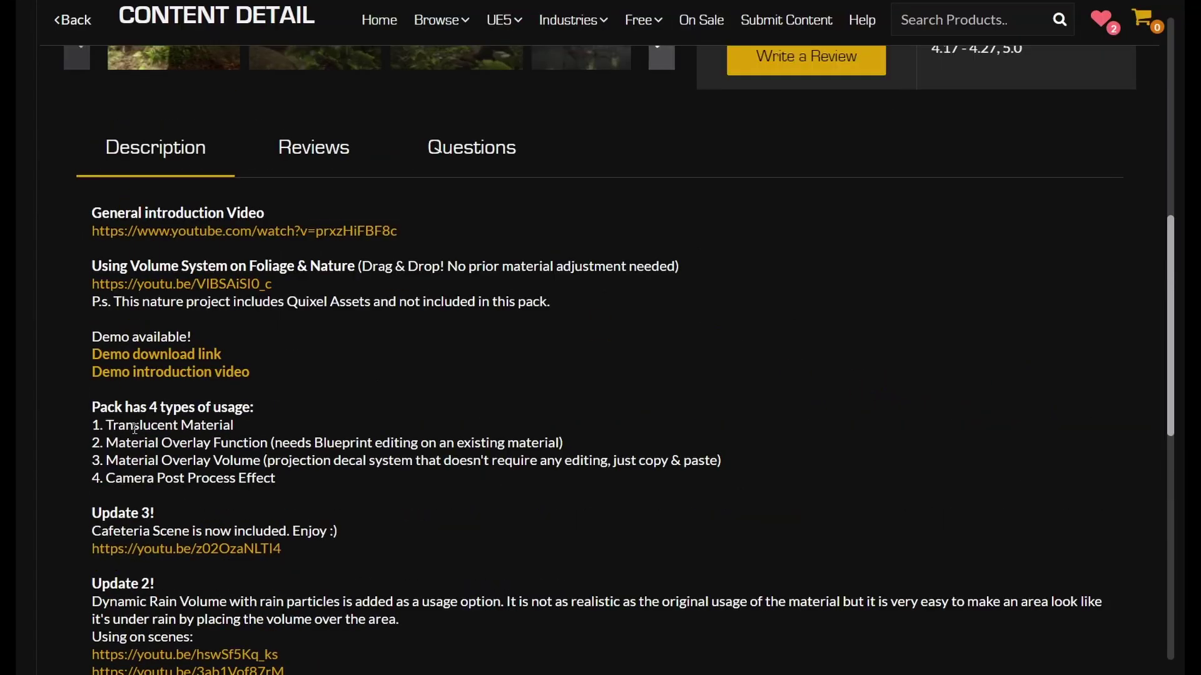
pyautogui.scroll(-6, 206, 206)
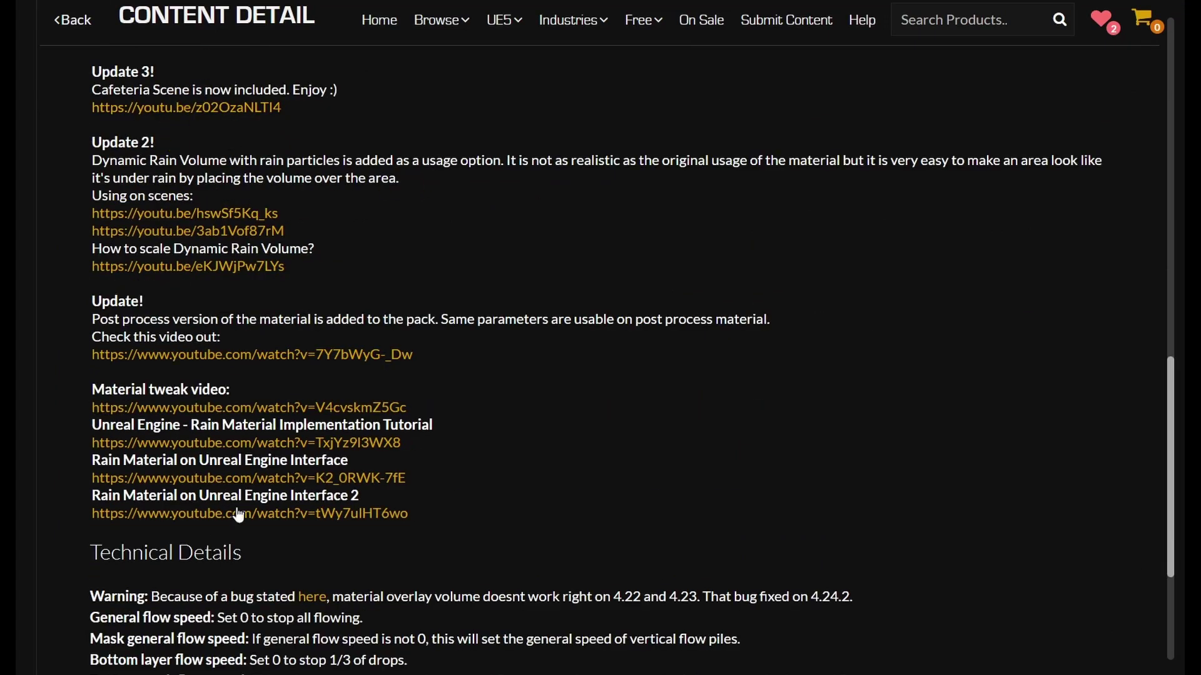
pyautogui.scroll(6, 316, 395)
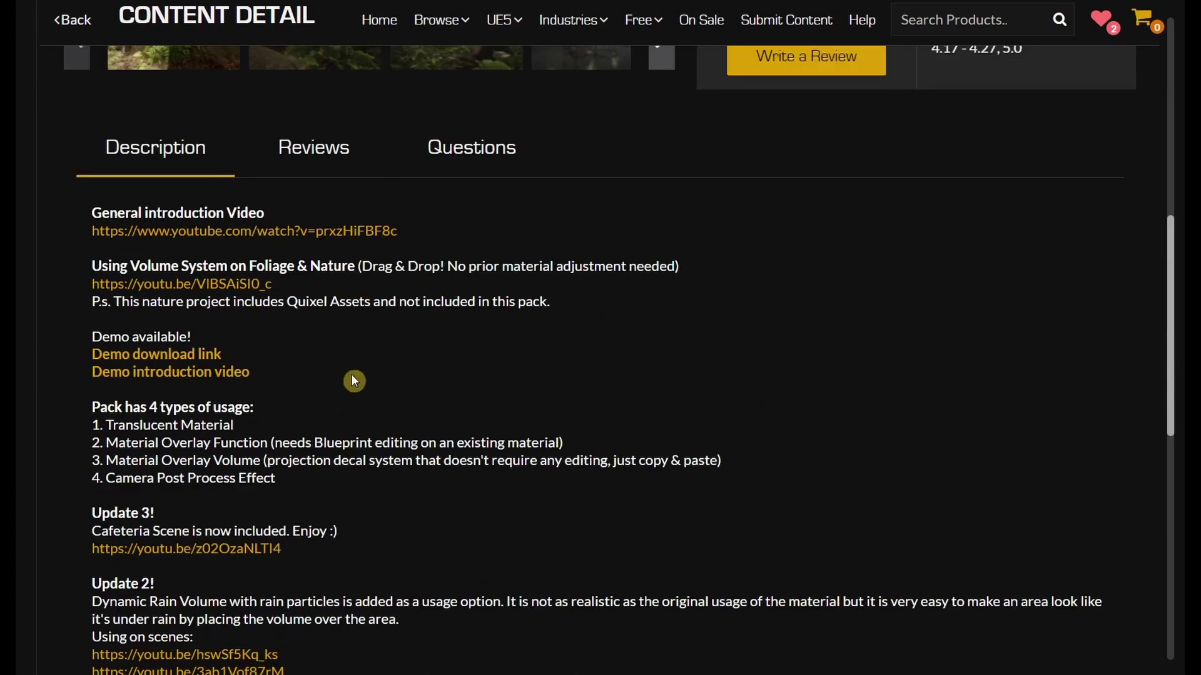
pyautogui.scroll(7, 998, 335)
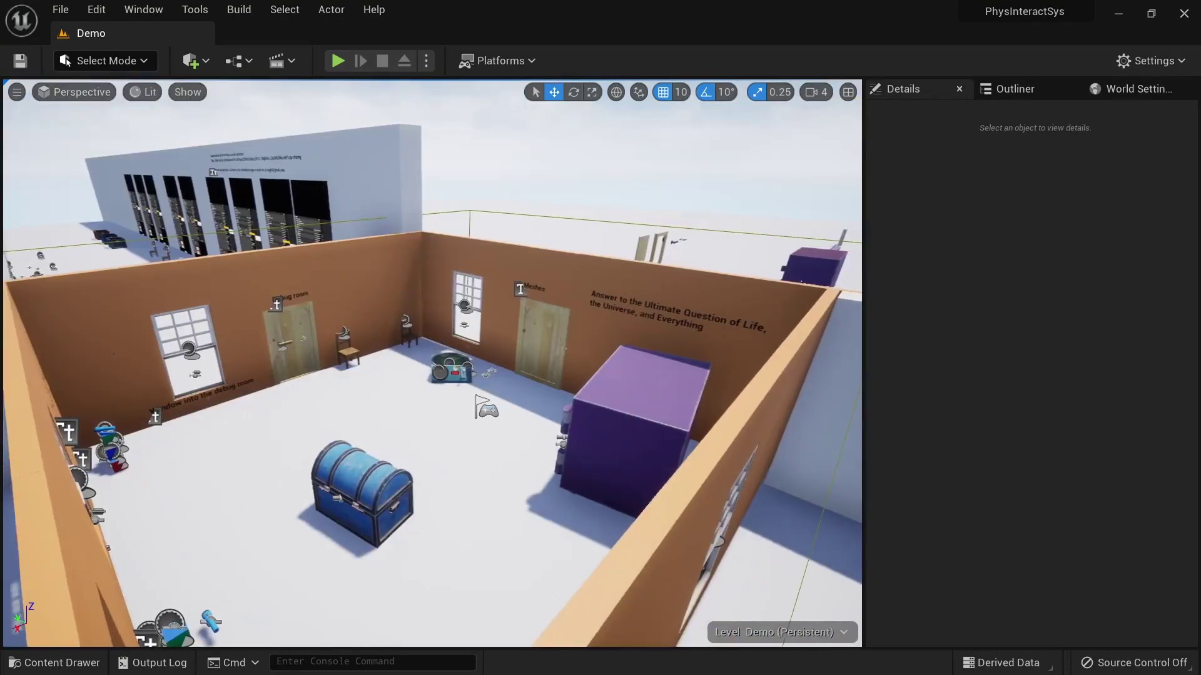
# - Browse the project's Rain_material content folder and list the assets in its Materials subfolder
pyautogui.press('w')
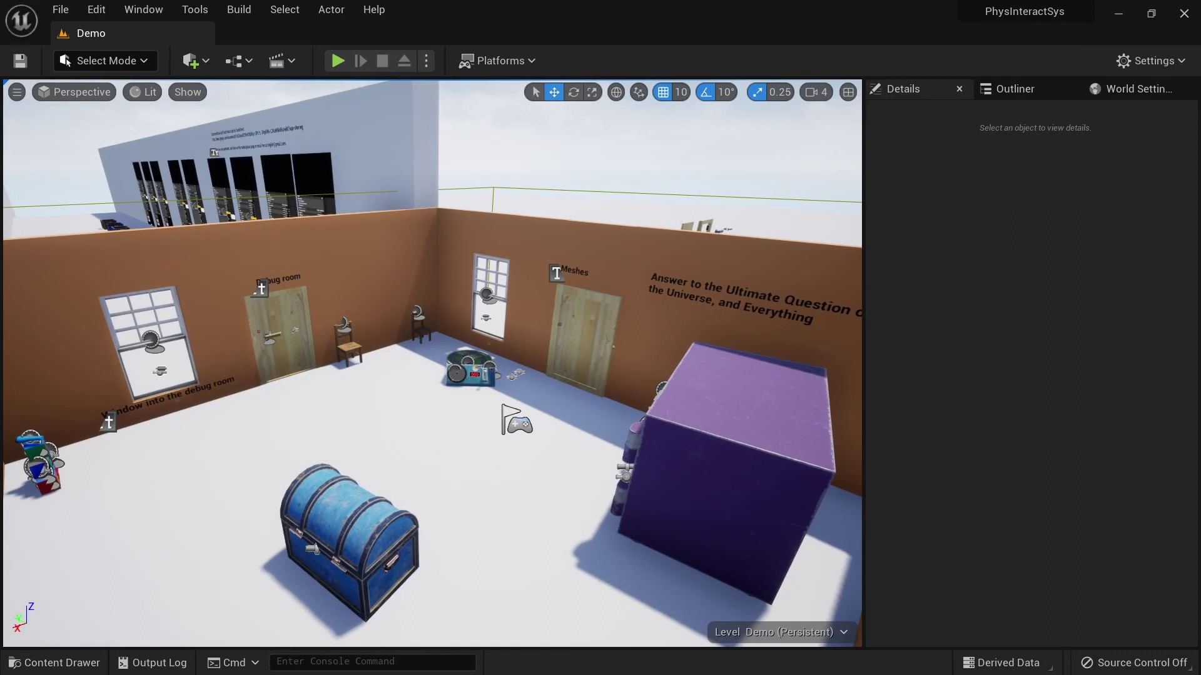
pyautogui.click(55, 663)
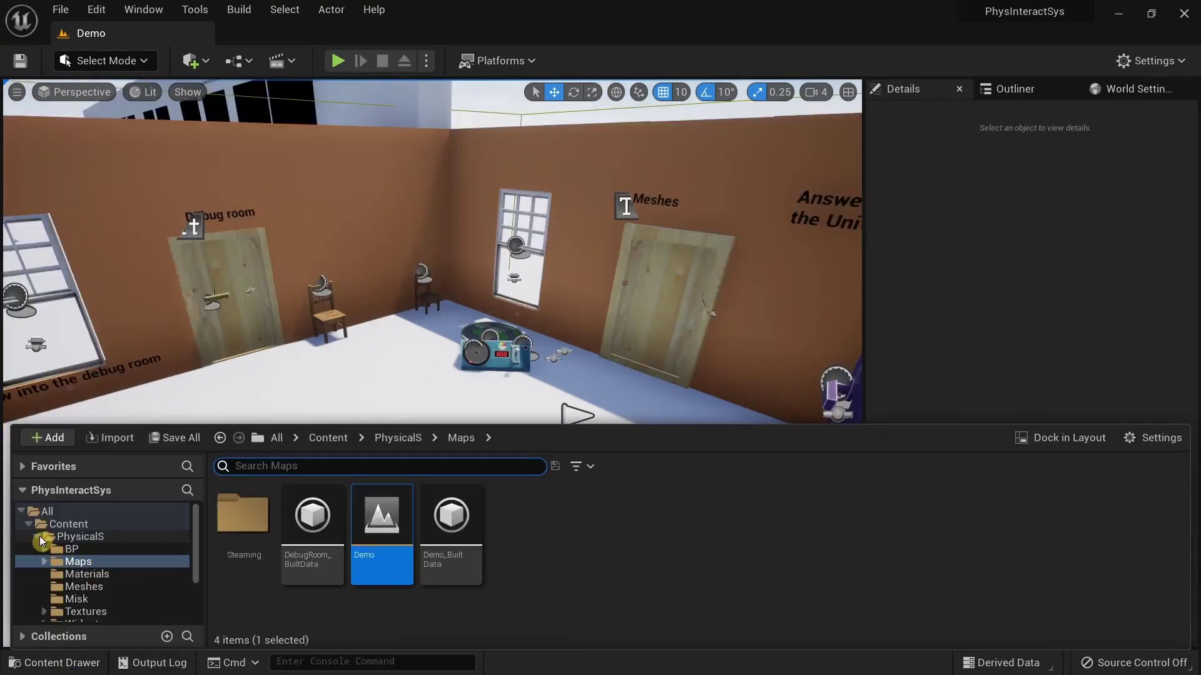
pyautogui.click(39, 538)
pyautogui.click(109, 551)
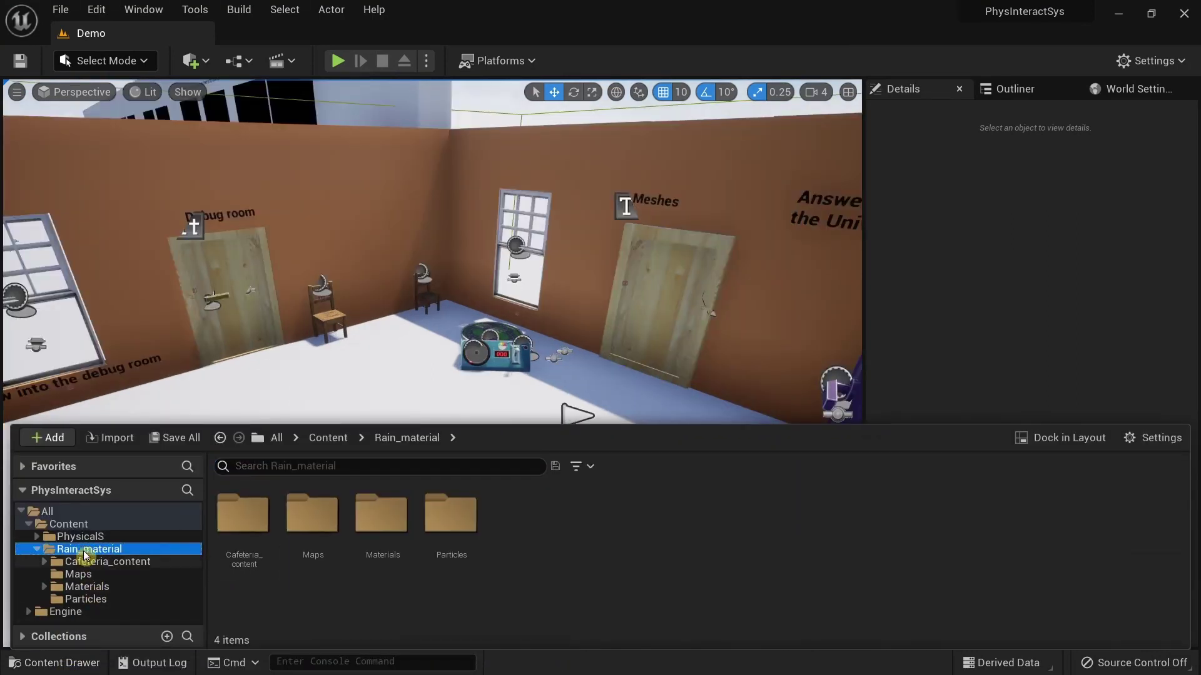
pyautogui.click(39, 548)
pyautogui.click(39, 549)
pyautogui.click(112, 561)
pyautogui.click(140, 583)
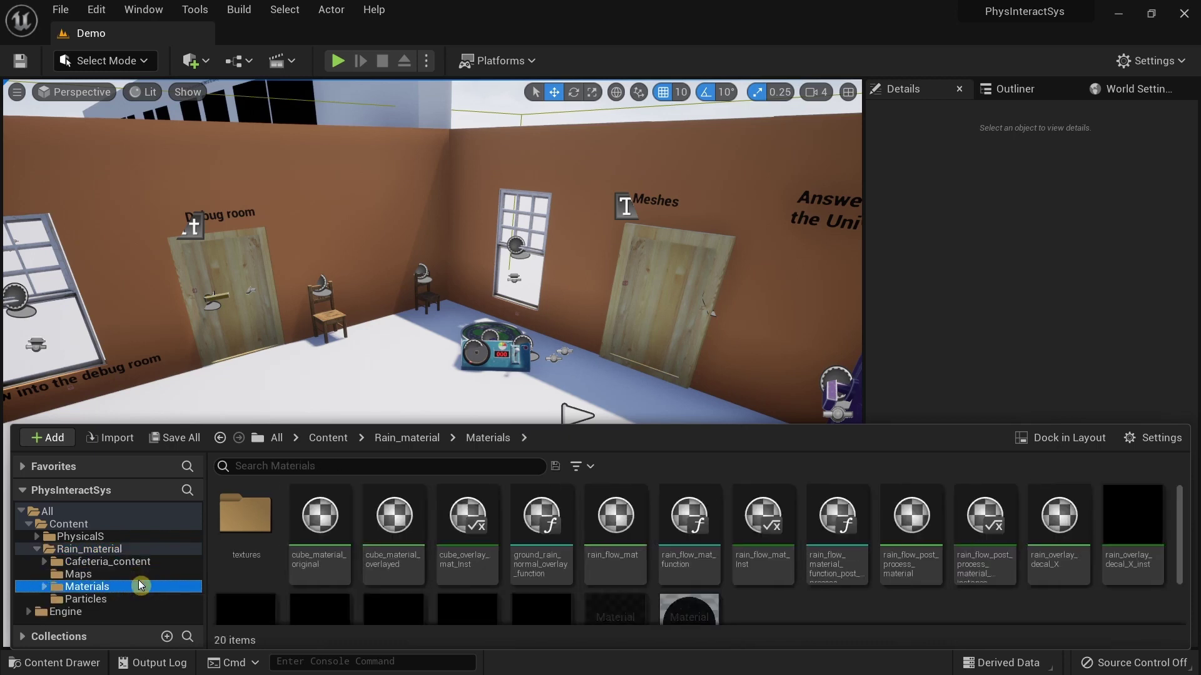
# - Open the cafeteria_material_overlay level from the Maps folder of Rain_material
pyautogui.click(121, 563)
pyautogui.click(128, 573)
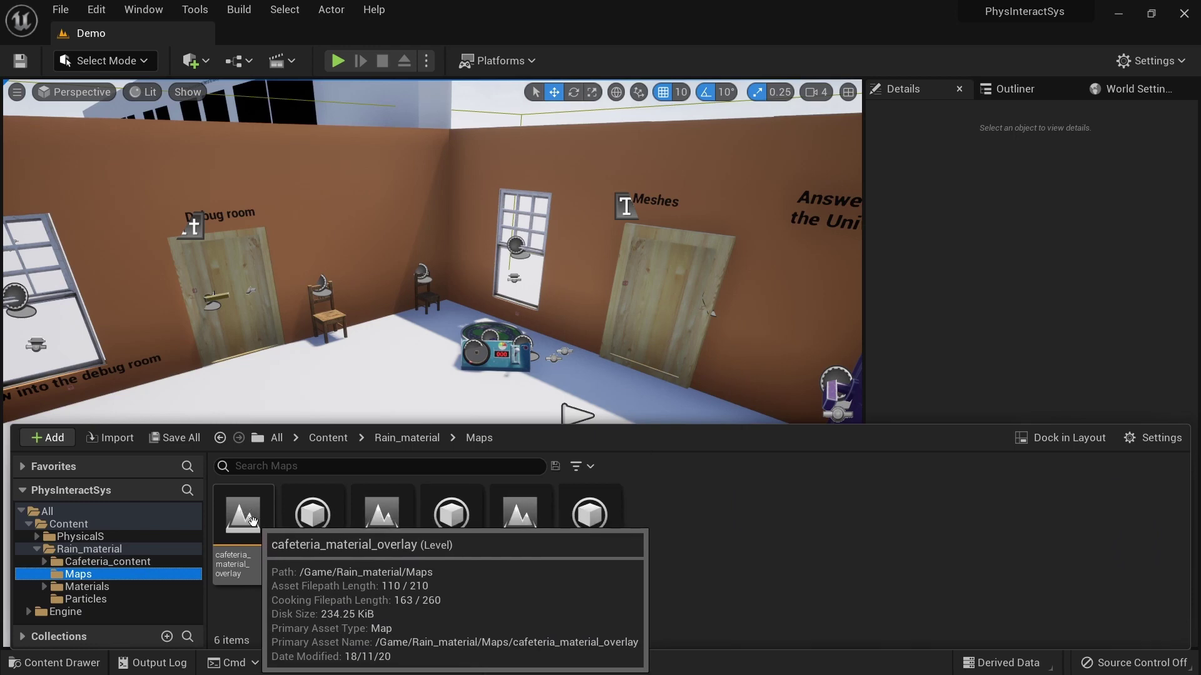
pyautogui.doubleClick(252, 521)
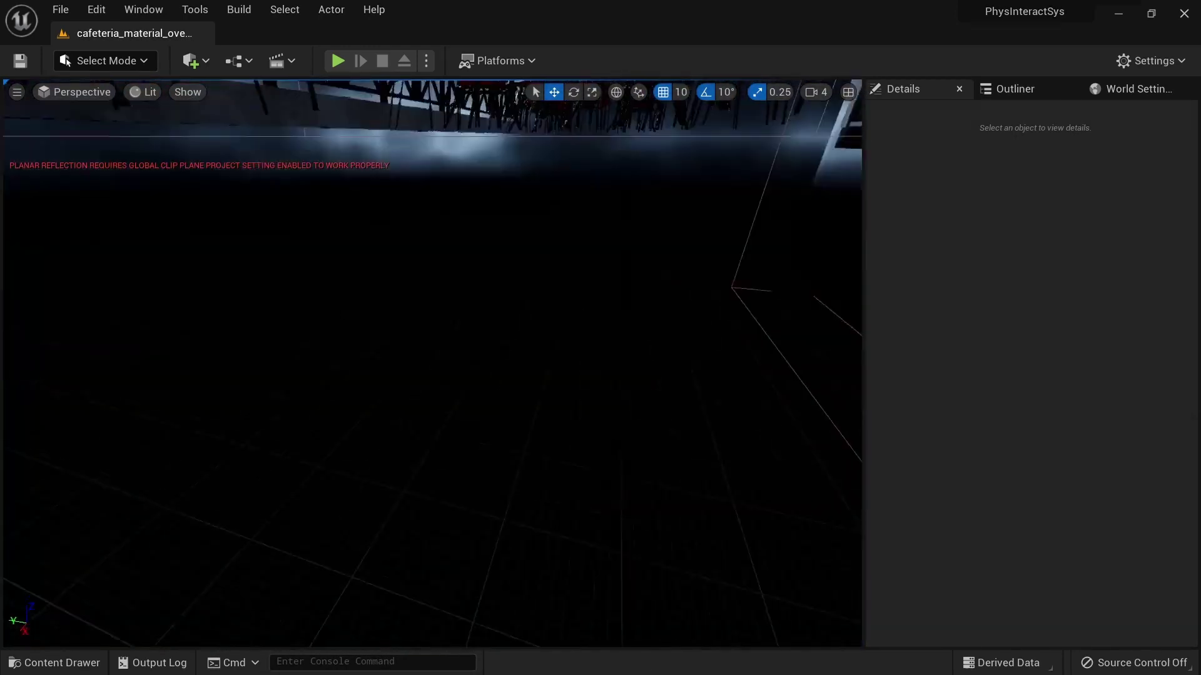
# - Select red chairs on the cafeteria terrace and examine the rain overlay material assigned to them
pyautogui.moveTo(432, 363); pyautogui.dragTo(232, 394, button='right')
pyautogui.press('w')
pyautogui.moveTo(478, 322); pyautogui.dragTo(466, 302, button='right')
pyautogui.scroll(6, 517, 326)
pyautogui.scroll(-5, 518, 327)
pyautogui.click(385, 531)
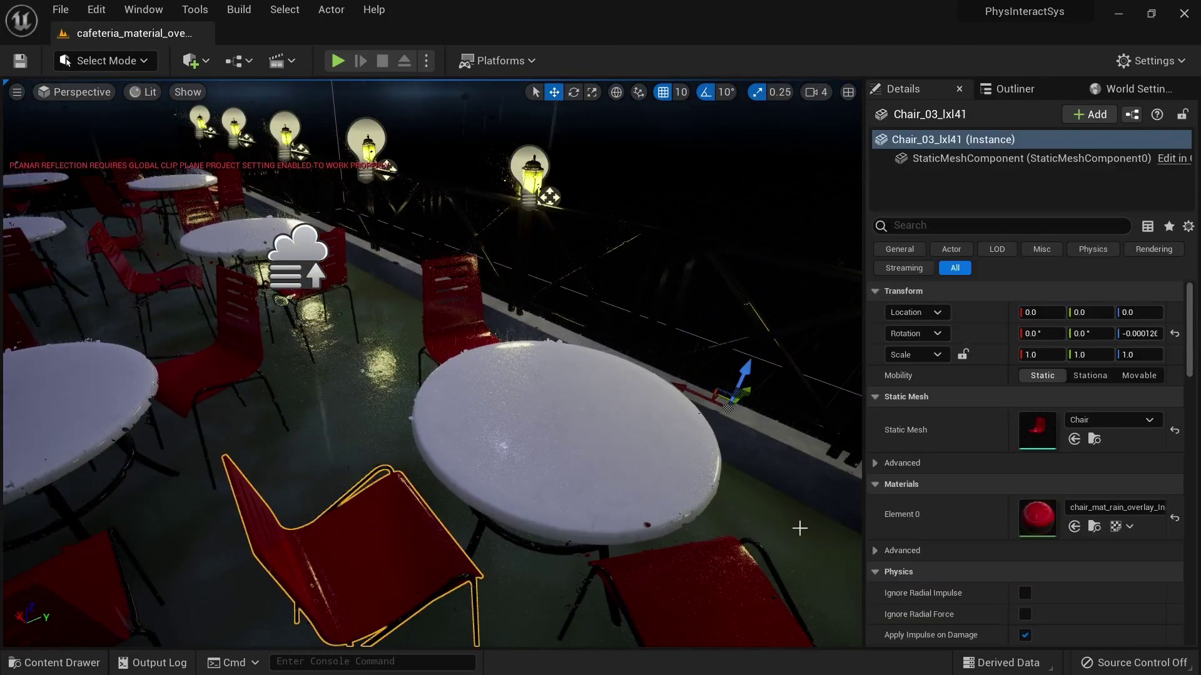
pyautogui.scroll(-2, 1094, 500)
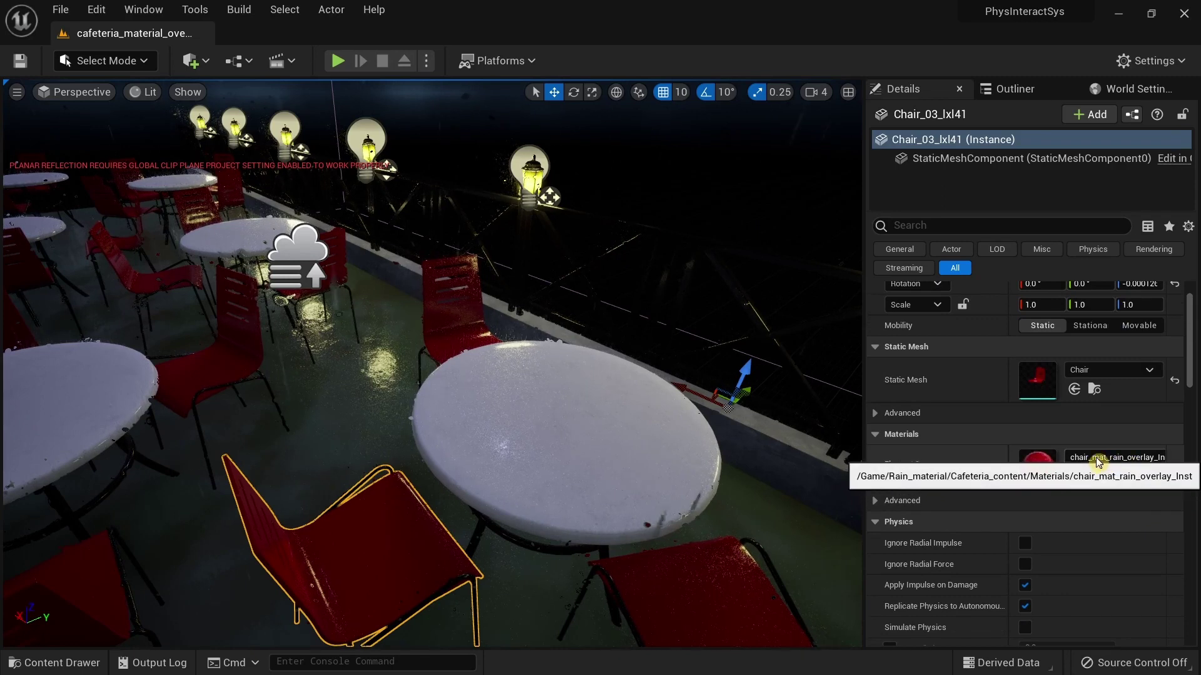
pyautogui.click(647, 451)
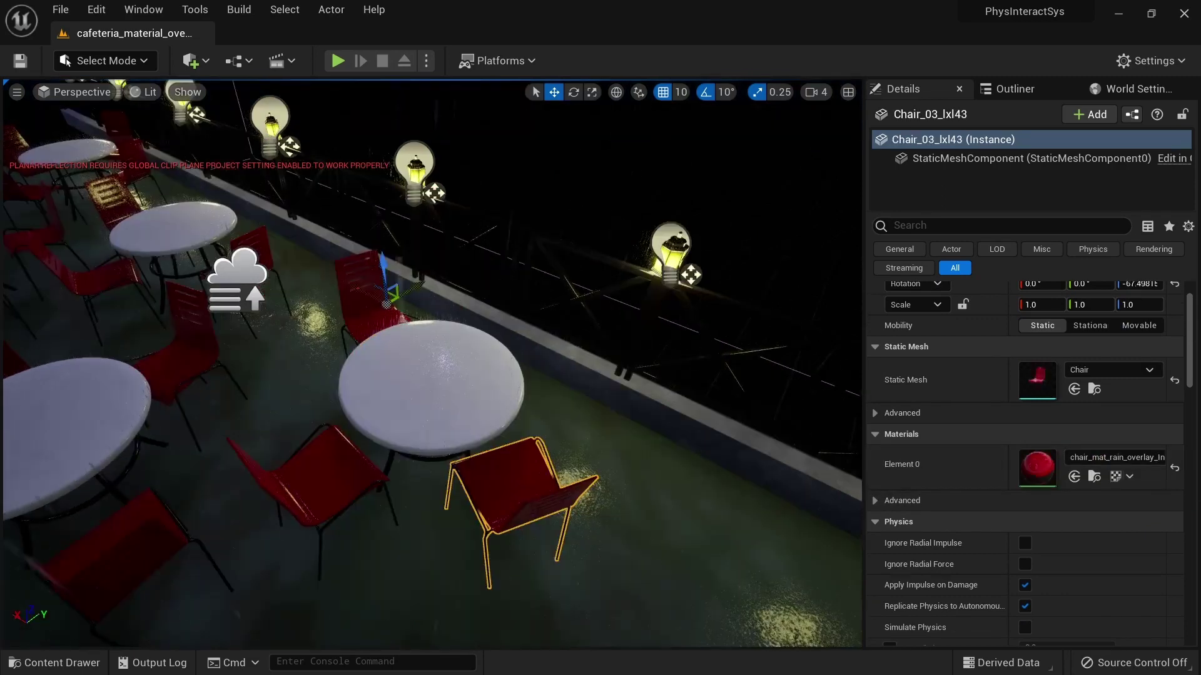
# - Examine the rain effect on the cafeteria windows and the material assigned to the glasses mesh
pyautogui.press('w')
pyautogui.moveTo(432, 363); pyautogui.dragTo(470, 473, button='right')
pyautogui.press('w')
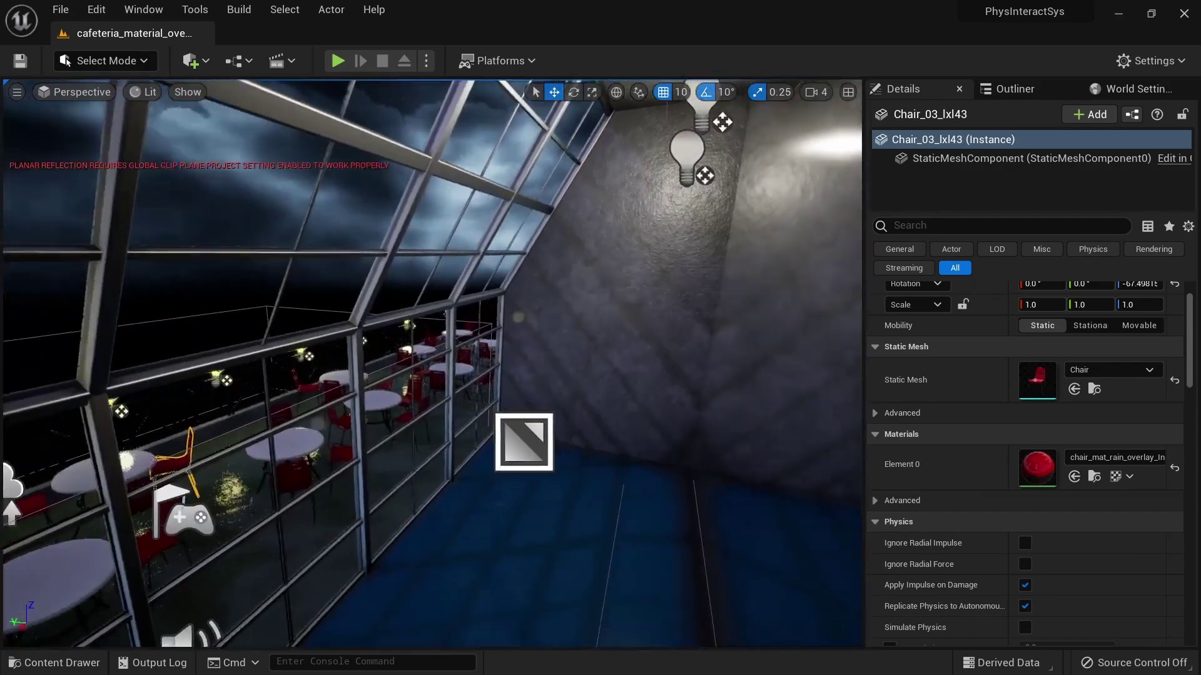
pyautogui.moveTo(431, 363)
pyautogui.mouseDown(button='right')
pyautogui.moveTo(488, 358)
pyautogui.moveTo(450, 432)
pyautogui.moveTo(432, 362)
pyautogui.mouseUp(button='right')
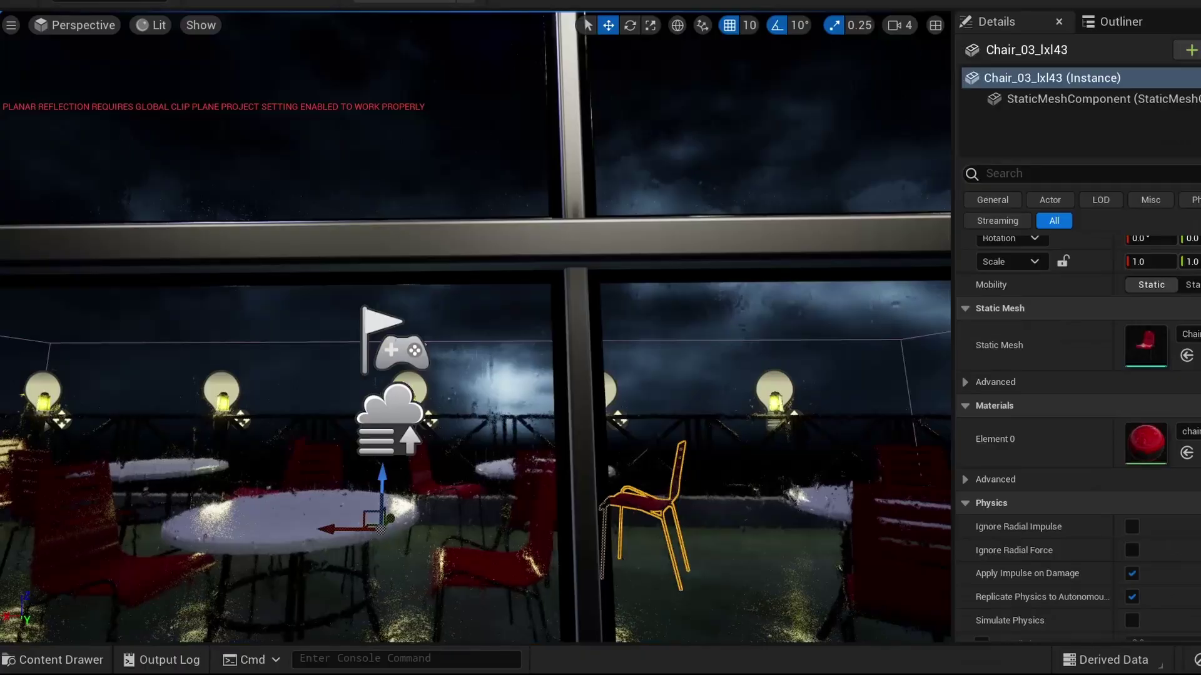
pyautogui.moveTo(501, 365); pyautogui.dragTo(522, 377, button='right')
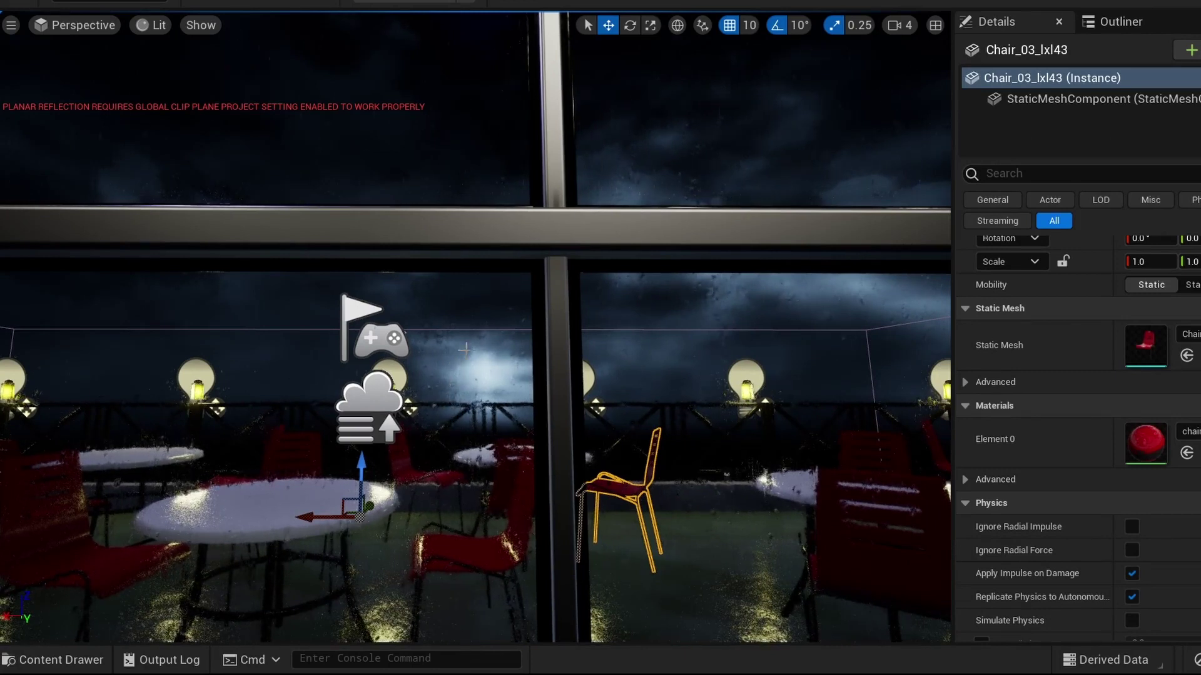
pyautogui.moveTo(715, 315); pyautogui.dragTo(758, 329, button='right')
pyautogui.press('s')
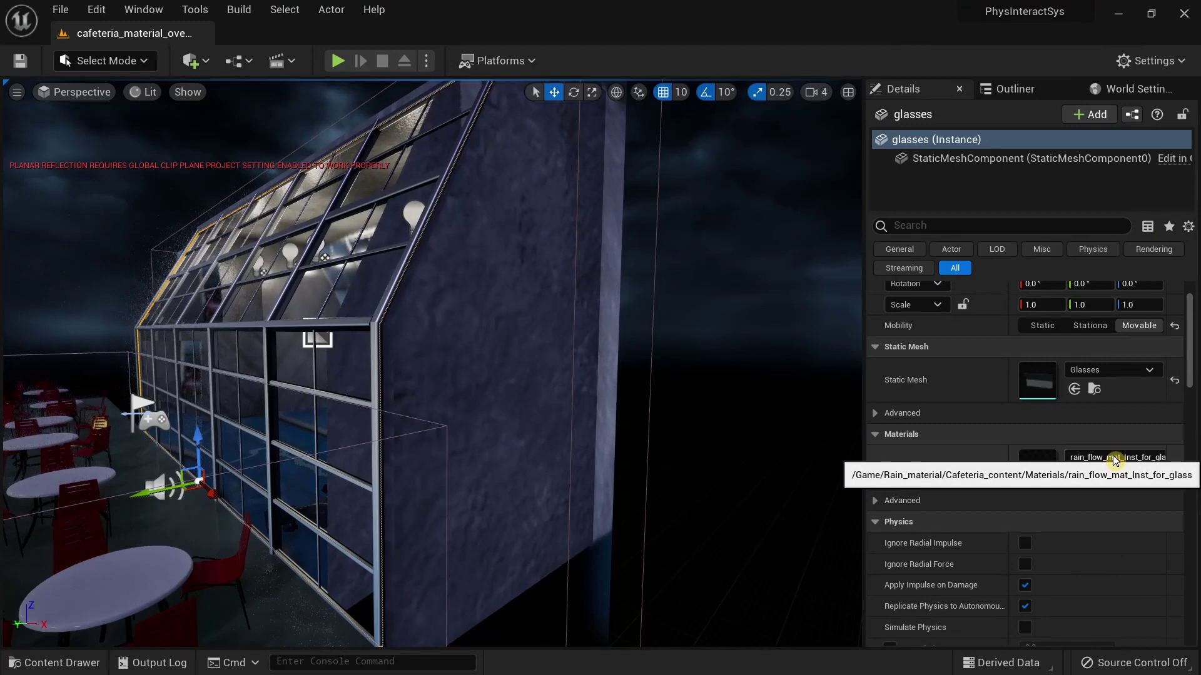
# - Examine the falling rain and the wet surfaces of the terrace floor, tables and chairs
pyautogui.moveTo(700, 411); pyautogui.dragTo(848, 406, button='right')
pyautogui.press('a')
pyautogui.press('w')
pyautogui.moveTo(329, 318); pyautogui.dragTo(329, 391, button='right')
pyautogui.press('s')
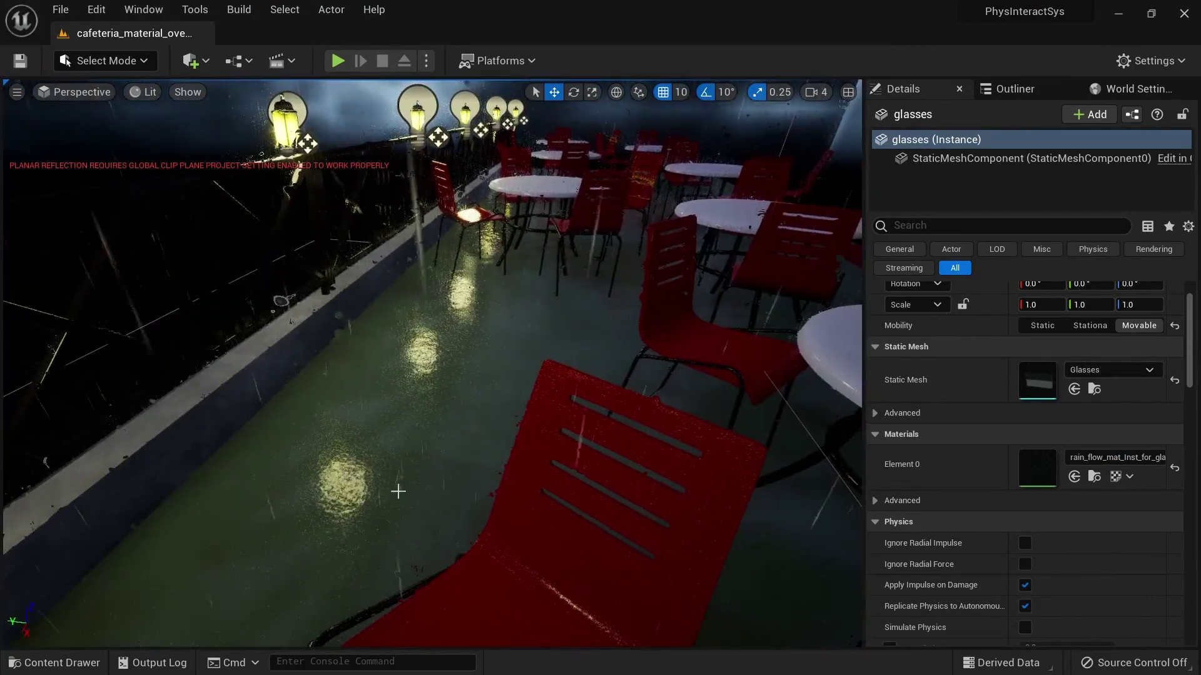
# - Open the cafeteria_volume_overlay level and inspect the Dynamic Rain Volume Actor on the terrace
pyautogui.hotkey('ctrl', 'space')
pyautogui.doubleClick(382, 532)
pyautogui.moveTo(549, 263); pyautogui.dragTo(522, 248, button='right')
pyautogui.press('w')
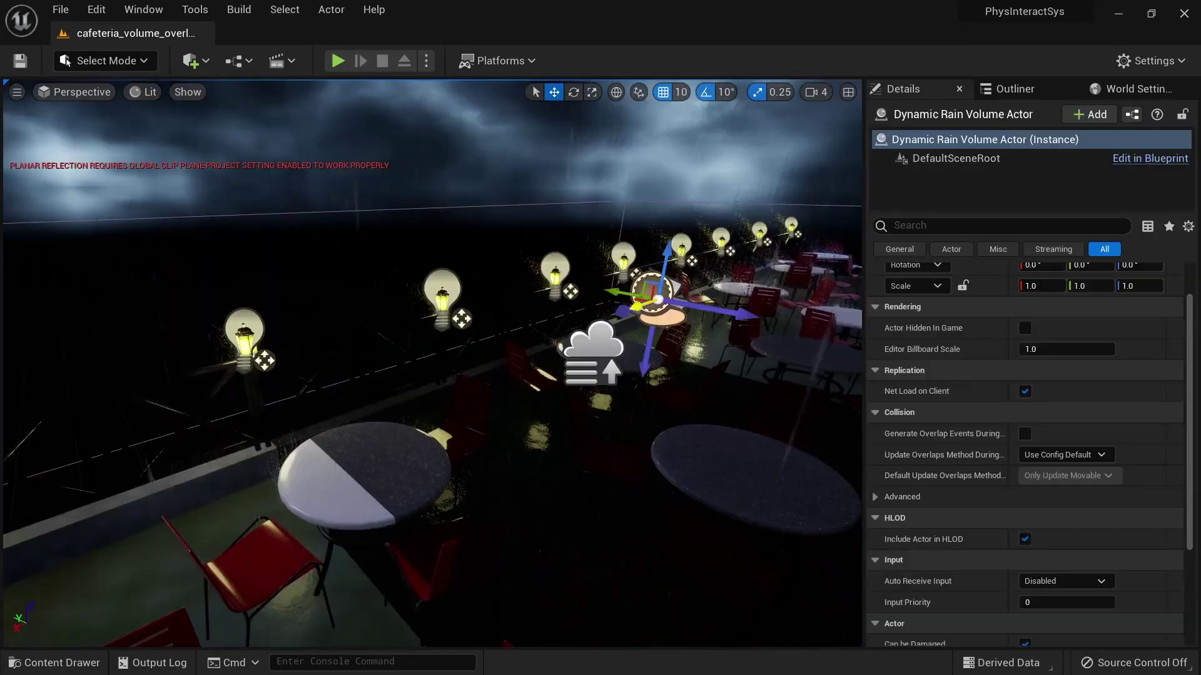
# - Compare the dry and wet parts of the tables and chairs at the rain volume's boundary
pyautogui.moveTo(361, 464); pyautogui.dragTo(335, 519, button='right')
pyautogui.moveTo(331, 316); pyautogui.dragTo(297, 291, button='right')
pyautogui.press('s')
pyautogui.press('w')
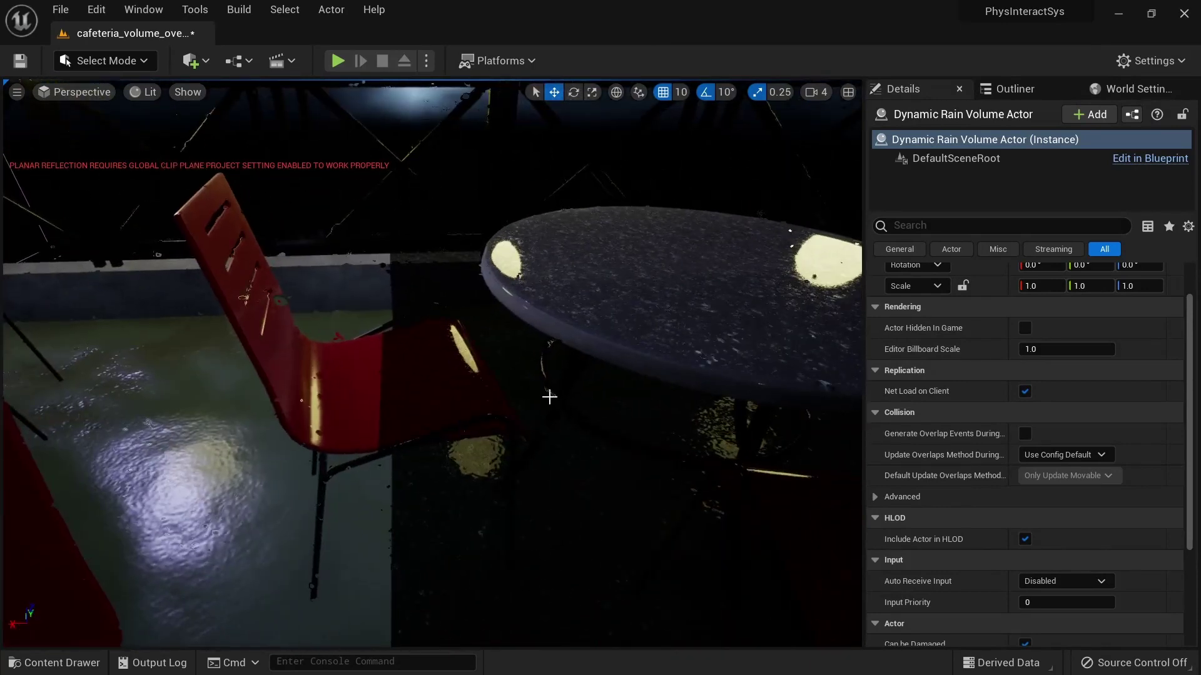
pyautogui.press('s')
pyautogui.moveTo(538, 379)
pyautogui.mouseDown(button='right')
pyautogui.moveTo(557, 349)
pyautogui.moveTo(538, 378)
pyautogui.mouseUp(button='right')
# - Open the Untitled demo level from the Maps folder
pyautogui.click(63, 658)
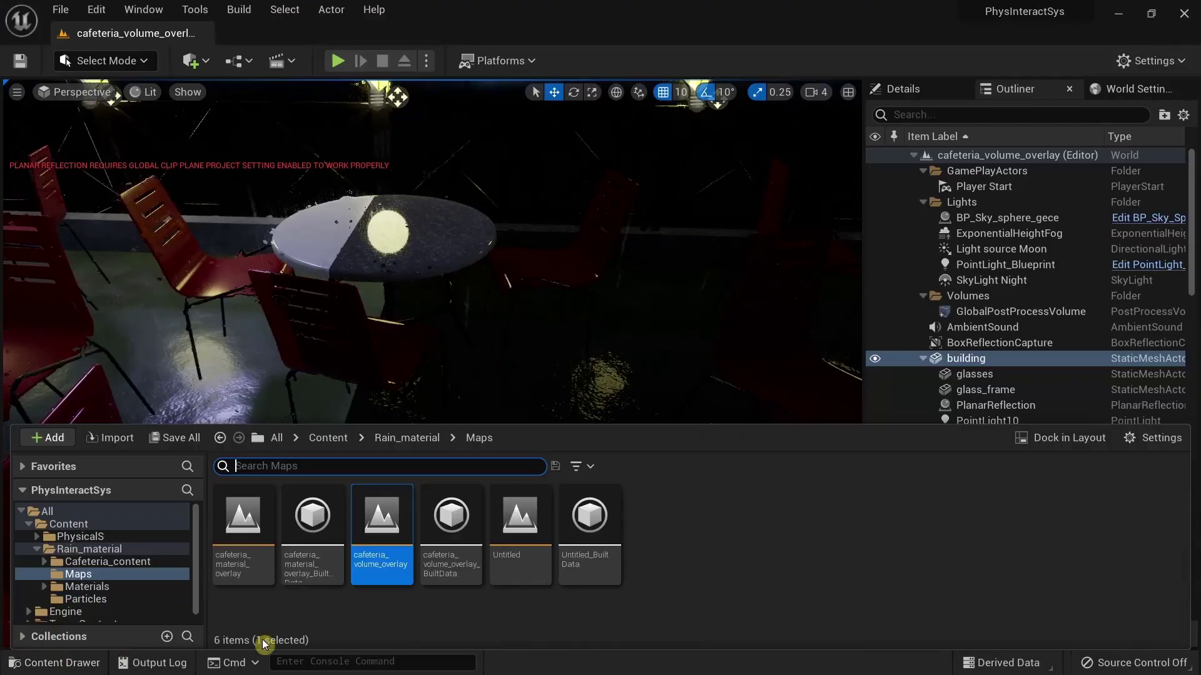
pyautogui.doubleClick(529, 526)
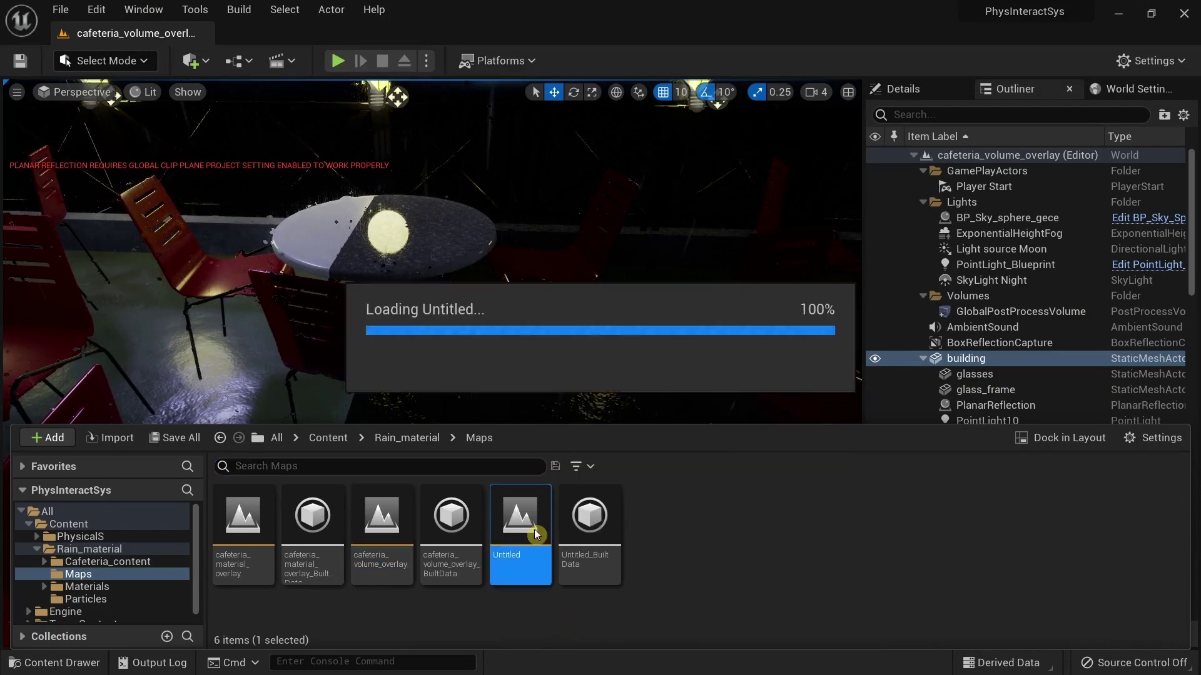
pyautogui.moveTo(633, 198); pyautogui.dragTo(633, 197, button='right')
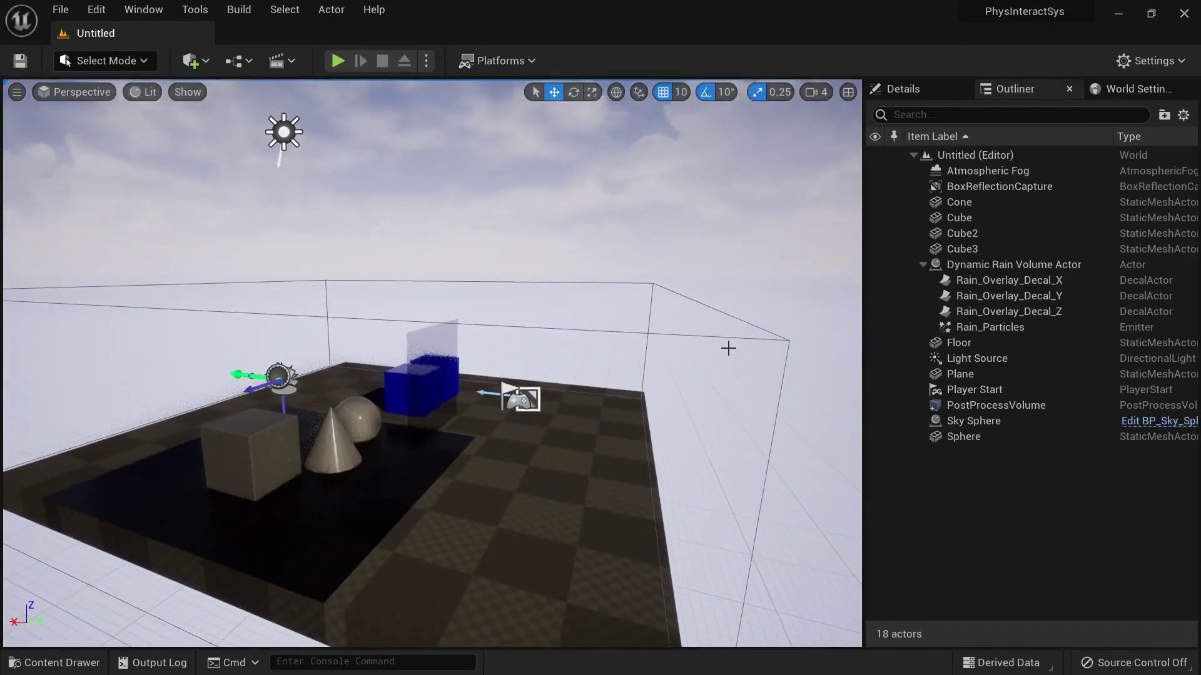
# - Select the PostProcessVolume and inspect the Post Process Materials in its rendering features
pyautogui.click(743, 340)
pyautogui.moveTo(743, 340); pyautogui.dragTo(743, 340, button='right')
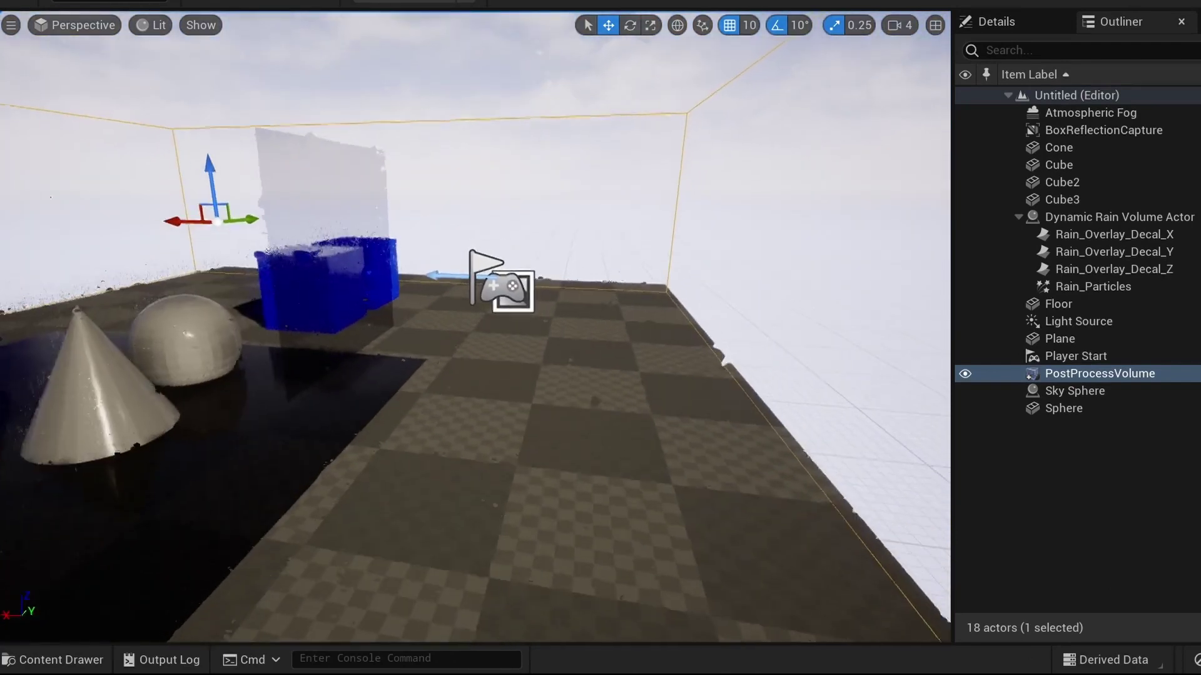
pyautogui.moveTo(687, 201); pyautogui.dragTo(687, 200, button='right')
pyautogui.click(624, 250)
pyautogui.click(903, 405)
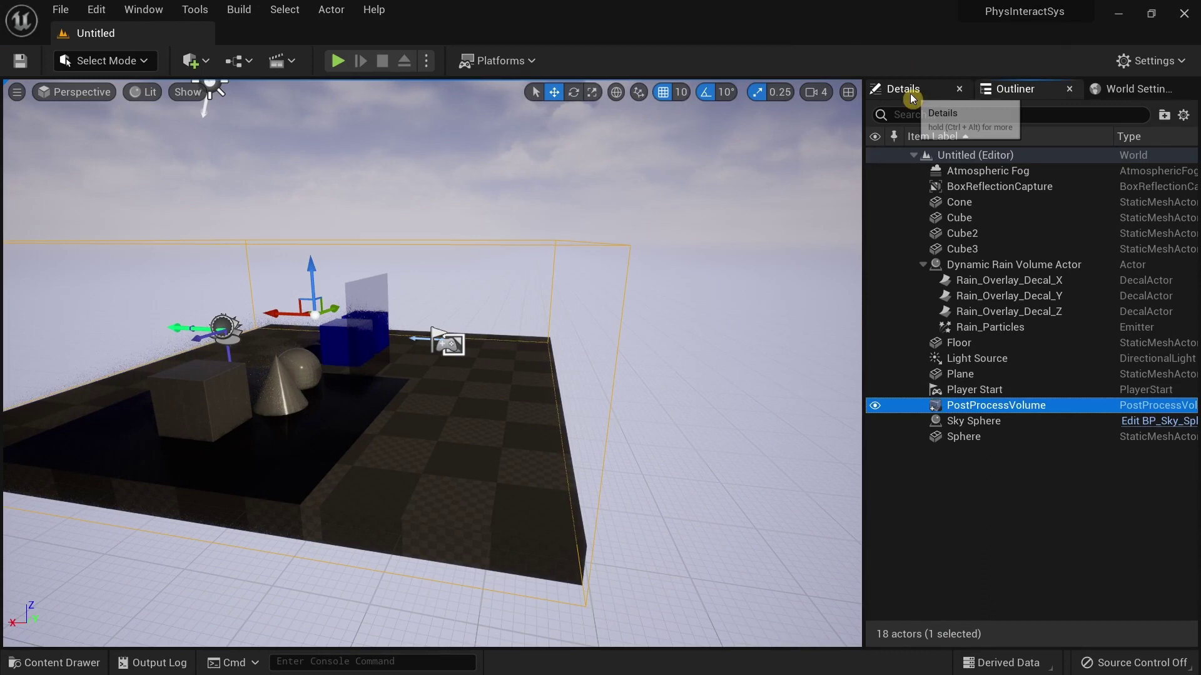
pyautogui.click(904, 91)
pyautogui.scroll(-8, 1018, 460)
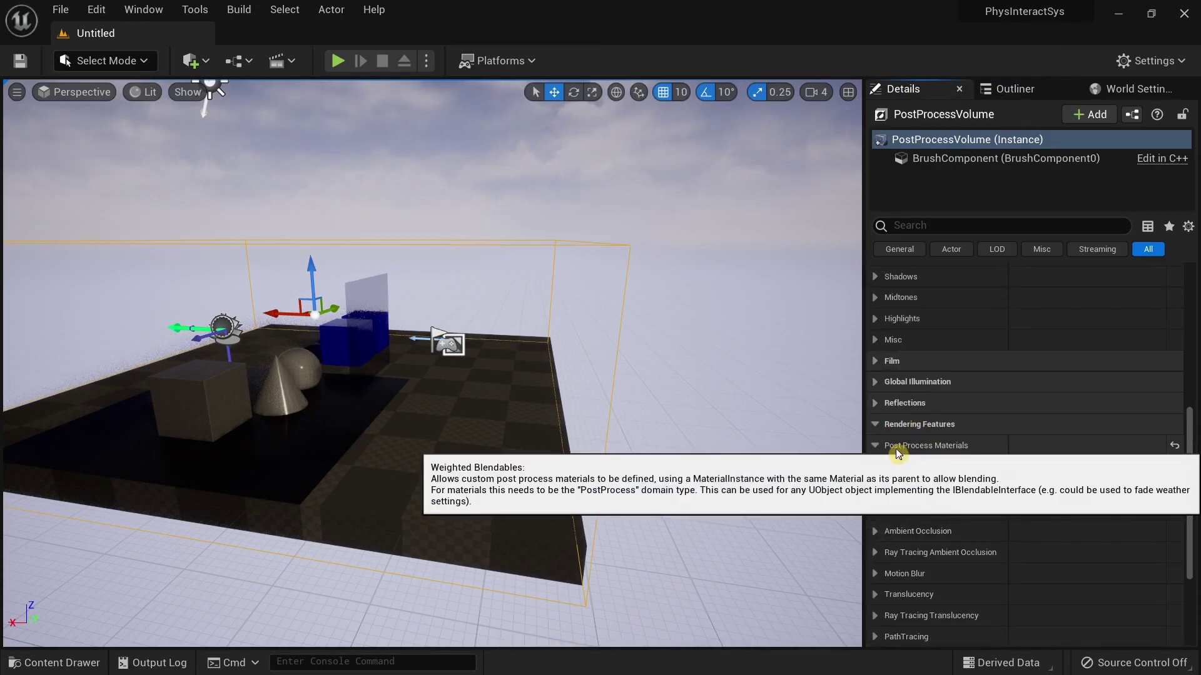
pyautogui.moveTo(950, 445)
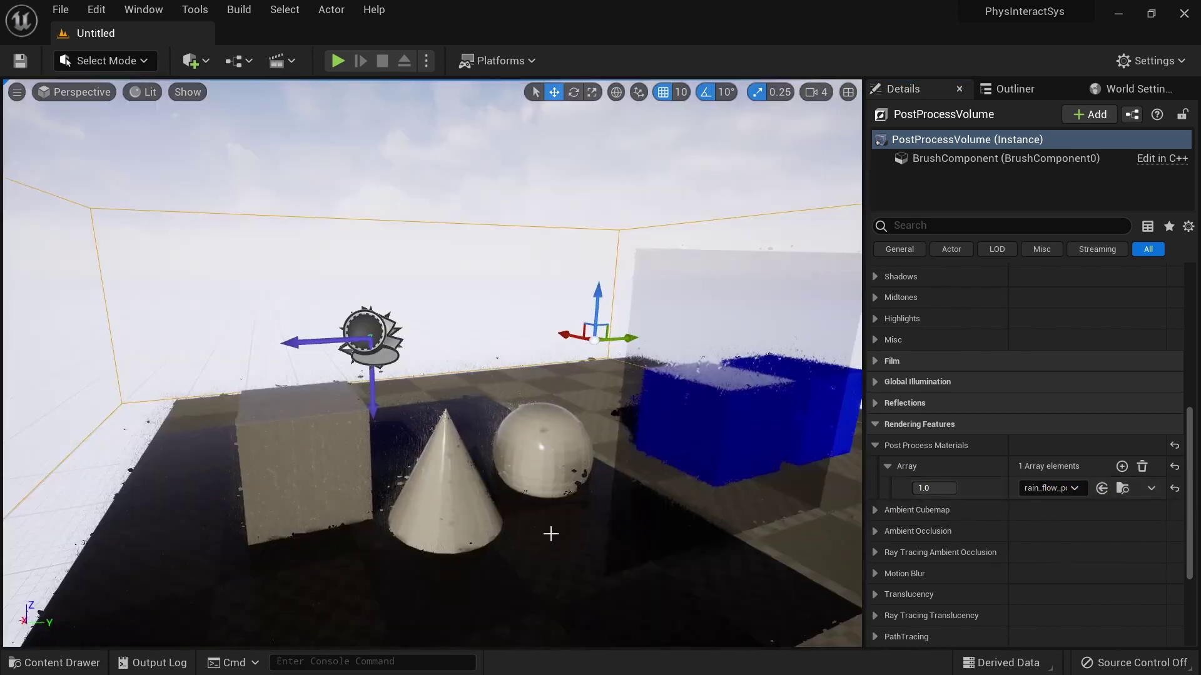
# - Inspect the Dynamic Rain Volume Actor's X, Y and Z rain overlay decals and its Rain_Particles emitter
pyautogui.click(551, 567)
pyautogui.moveTo(571, 311); pyautogui.dragTo(571, 311, button='right')
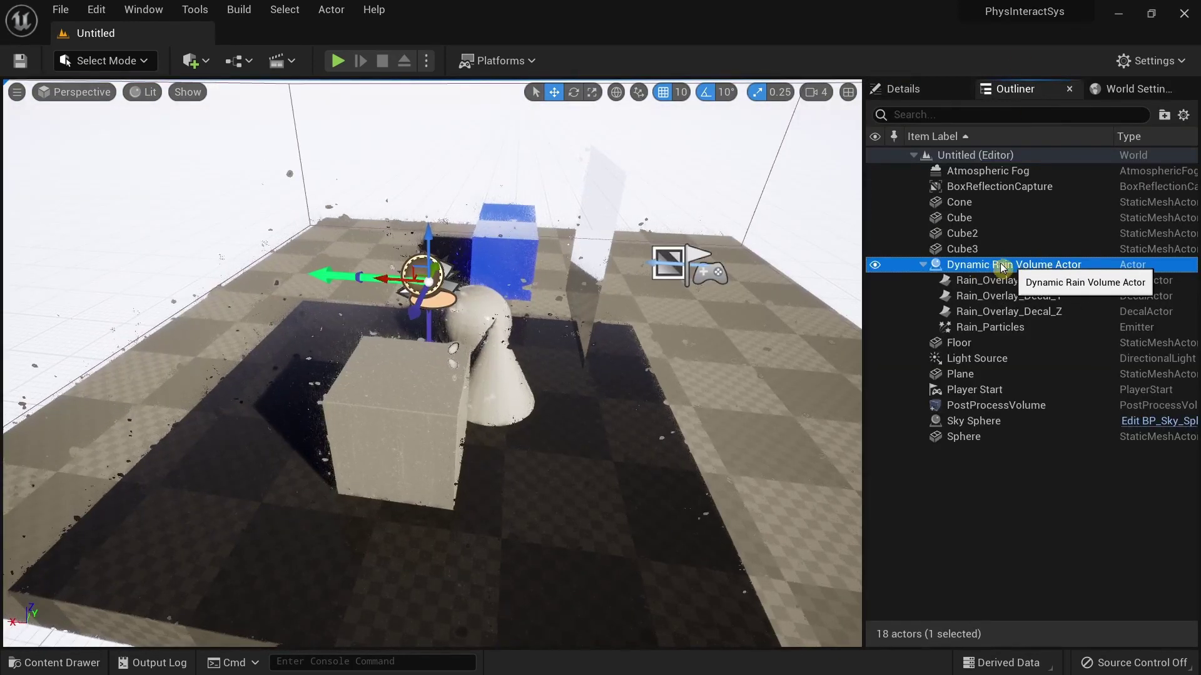
pyautogui.click(1049, 281)
pyautogui.click(1044, 297)
pyautogui.click(1043, 312)
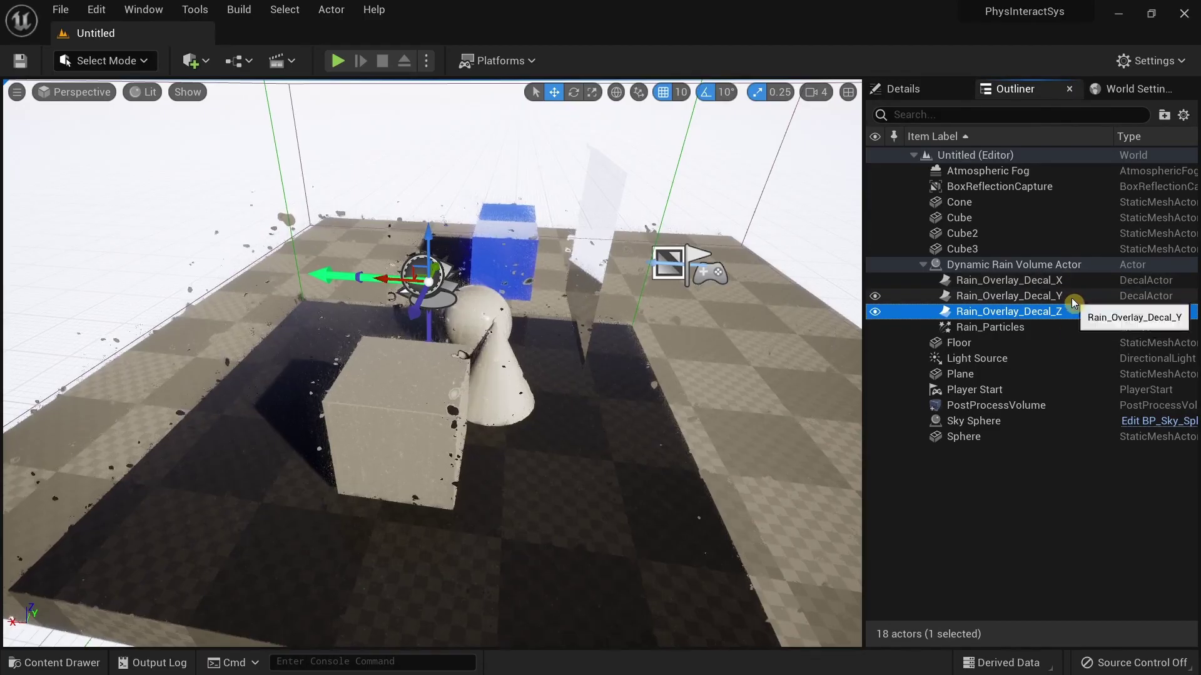
pyautogui.doubleClick(994, 329)
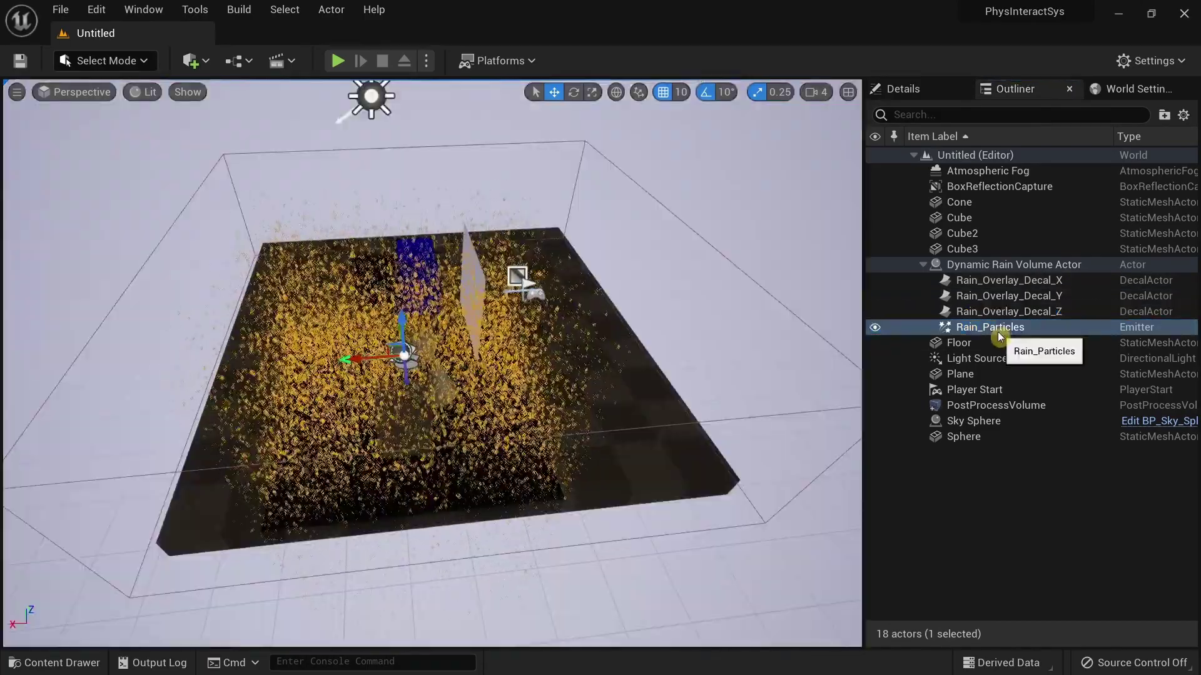
pyautogui.moveTo(432, 363)
pyautogui.mouseDown(button='right')
pyautogui.moveTo(463, 369)
pyautogui.moveTo(431, 363)
pyautogui.mouseUp(button='right')
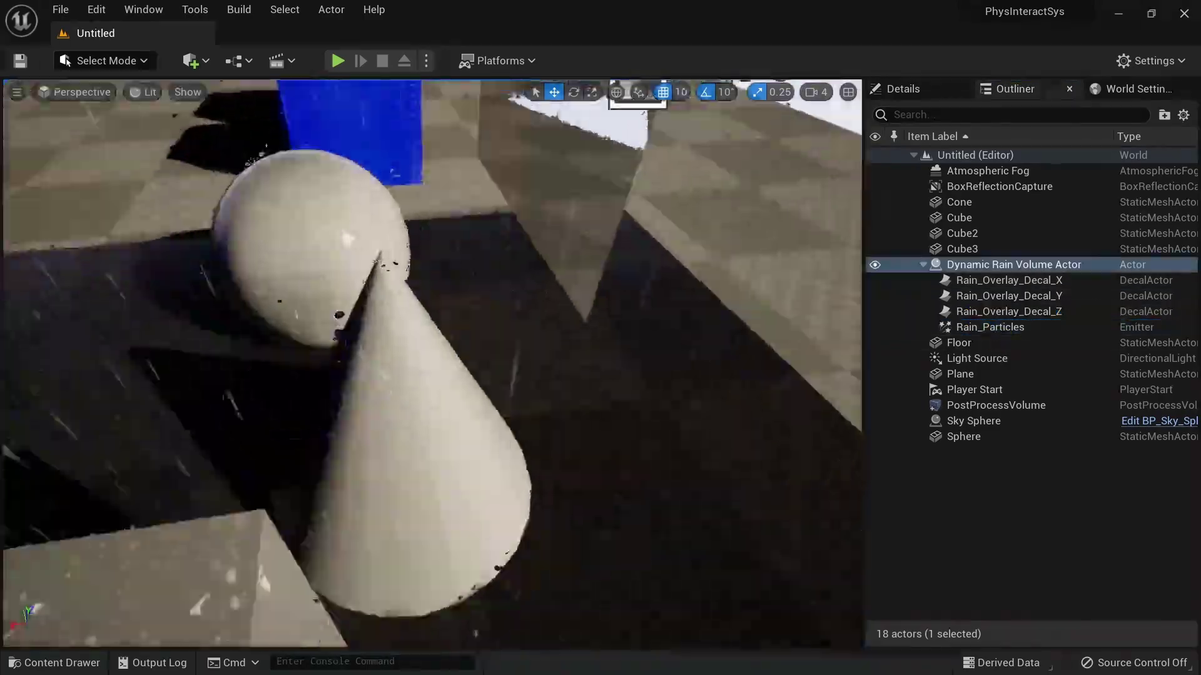
# - Examine the rain volume around the cone and sphere and the area covered by Rain_Particles
pyautogui.moveTo(431, 362); pyautogui.dragTo(313, 400, button='right')
pyautogui.press('s')
pyautogui.press('s')
pyautogui.moveTo(684, 313); pyautogui.dragTo(775, 303, button='right')
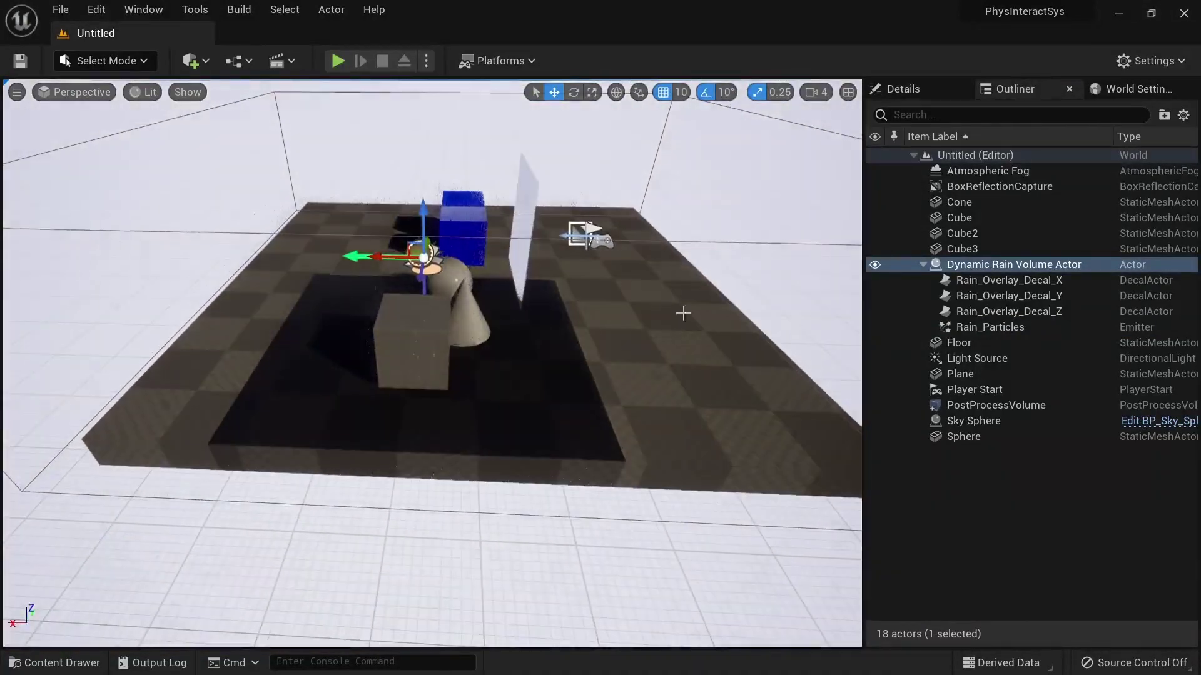
pyautogui.click(1000, 331)
pyautogui.moveTo(431, 312); pyautogui.dragTo(469, 256, button='right')
pyautogui.press('w')
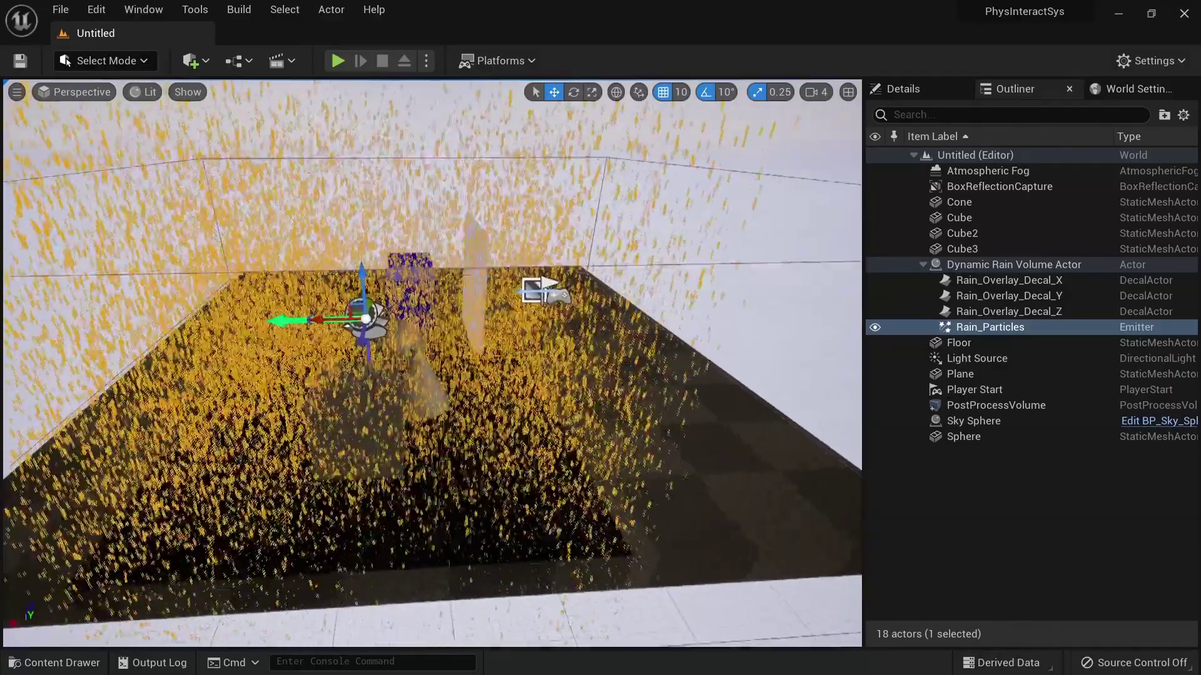
pyautogui.moveTo(337, 316); pyautogui.dragTo(635, 313)
# - Examine the rain and water drops on the light cube and the surrounding floor from several distances
pyautogui.moveTo(635, 313); pyautogui.dragTo(500, 363, button='right')
pyautogui.press('w')
pyautogui.press('s')
pyautogui.press('w')
pyautogui.press('s')
pyautogui.press('s')
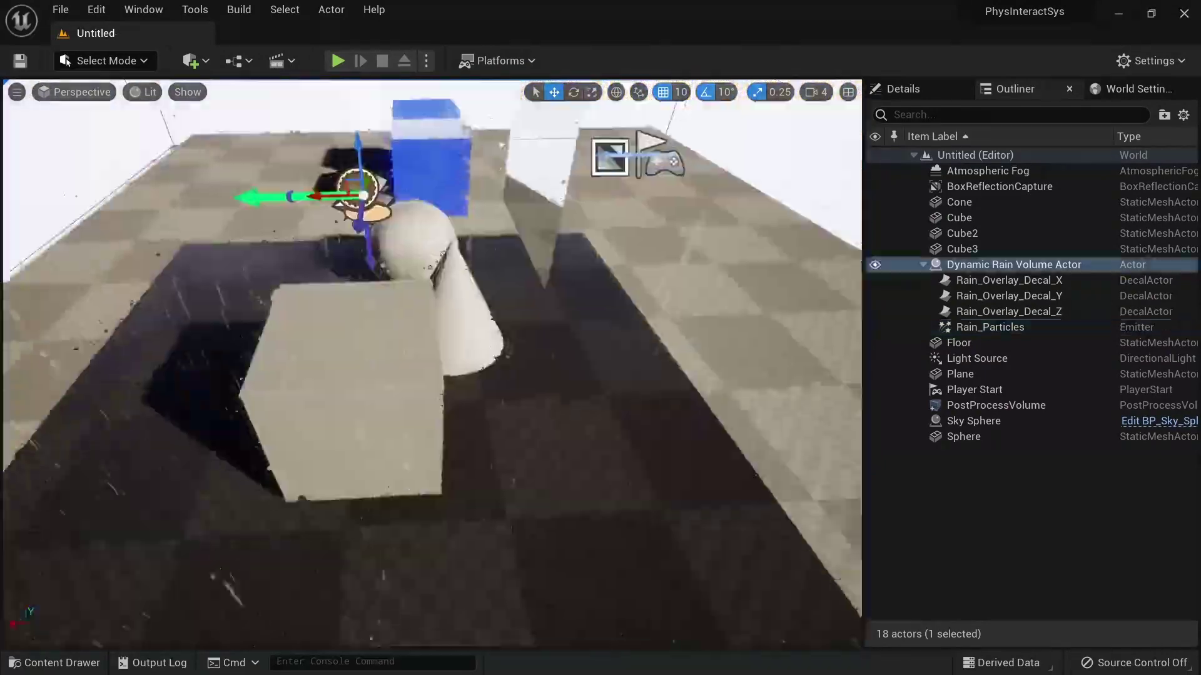
pyautogui.press('s')
pyautogui.moveTo(432, 350); pyautogui.dragTo(428, 376, button='right')
pyautogui.press('w')
pyautogui.moveTo(326, 325); pyautogui.dragTo(331, 328, button='right')
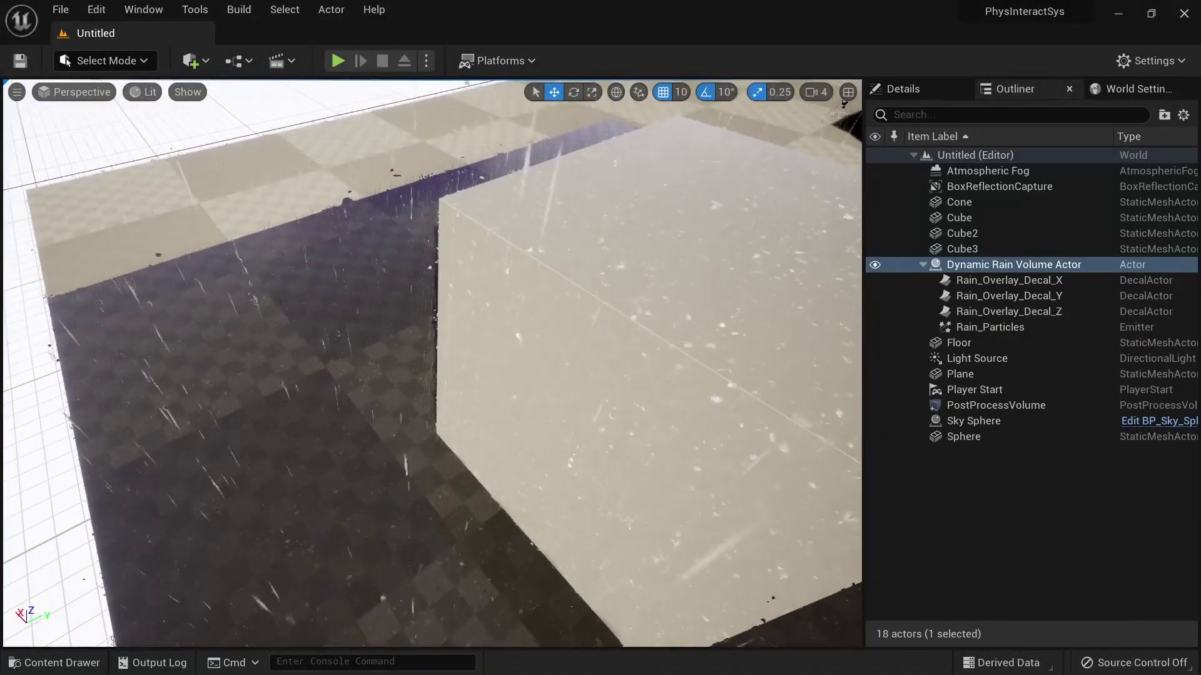
# - Scale the X, Y and Z rain overlay decals together to a locked uniform scale of 2
pyautogui.click(1008, 280)
pyautogui.keyDown('shift'); pyautogui.click(1050, 307); pyautogui.keyUp('shift')
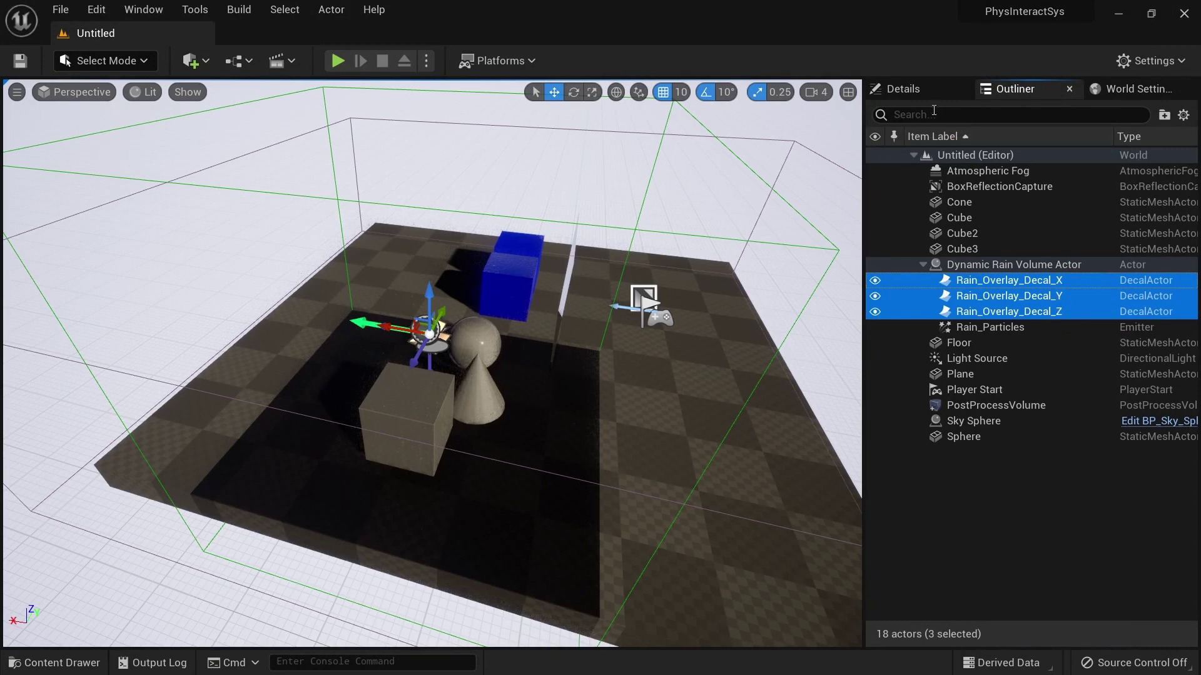
pyautogui.click(907, 89)
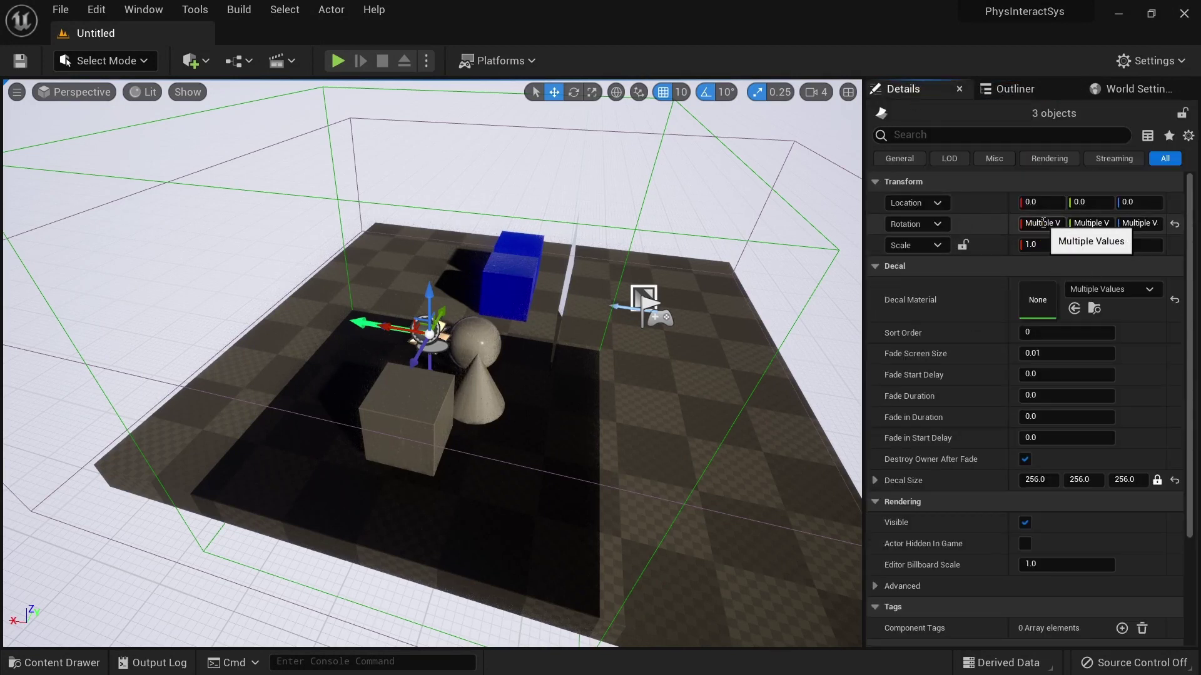
pyautogui.click(963, 245)
pyautogui.click(1051, 245)
pyautogui.write('2')
pyautogui.press('Return')
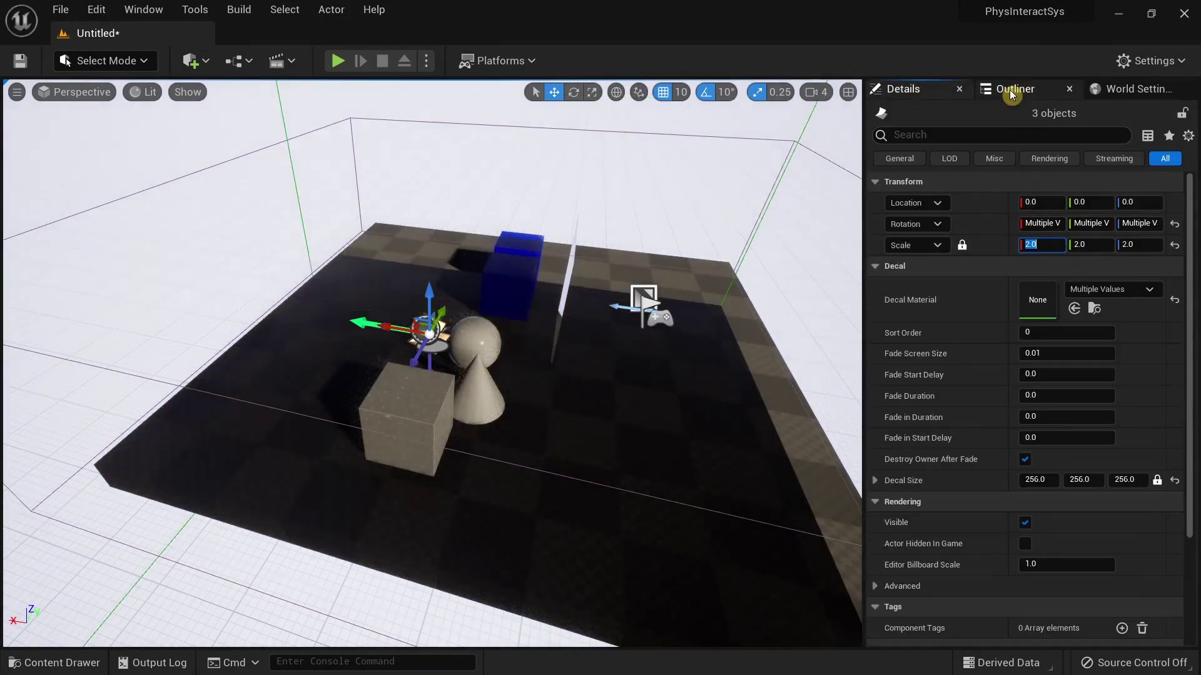
# - Look through Rain_Overlay_Decal_X, Rain_Overlay_Decal_Y and Rain_Overlay_Decal_Z one by one in the rain volume
pyautogui.click(1012, 90)
pyautogui.moveTo(1026, 289); pyautogui.dragTo(1030, 282)
pyautogui.click(1034, 296)
pyautogui.click(1029, 311)
pyautogui.click(1025, 280)
pyautogui.click(1026, 296)
pyautogui.click(1026, 311)
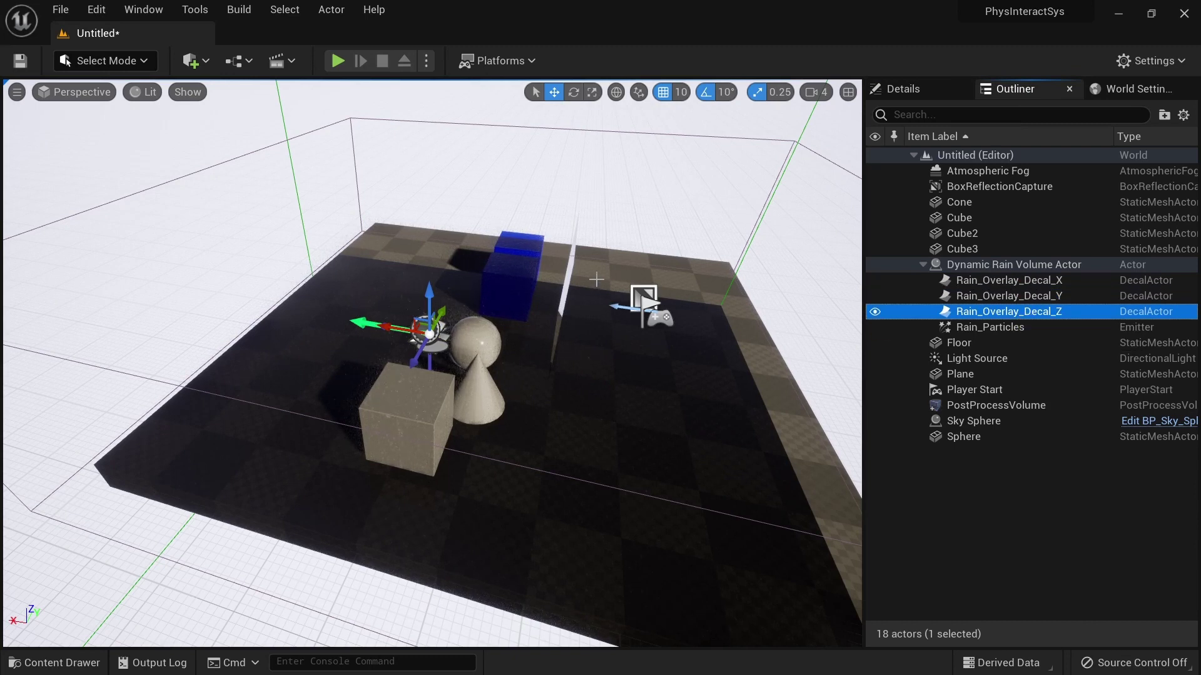
# - Focus on Rain_Overlay_Decal_Z and check which decal material it uses
pyautogui.doubleClick(1023, 311)
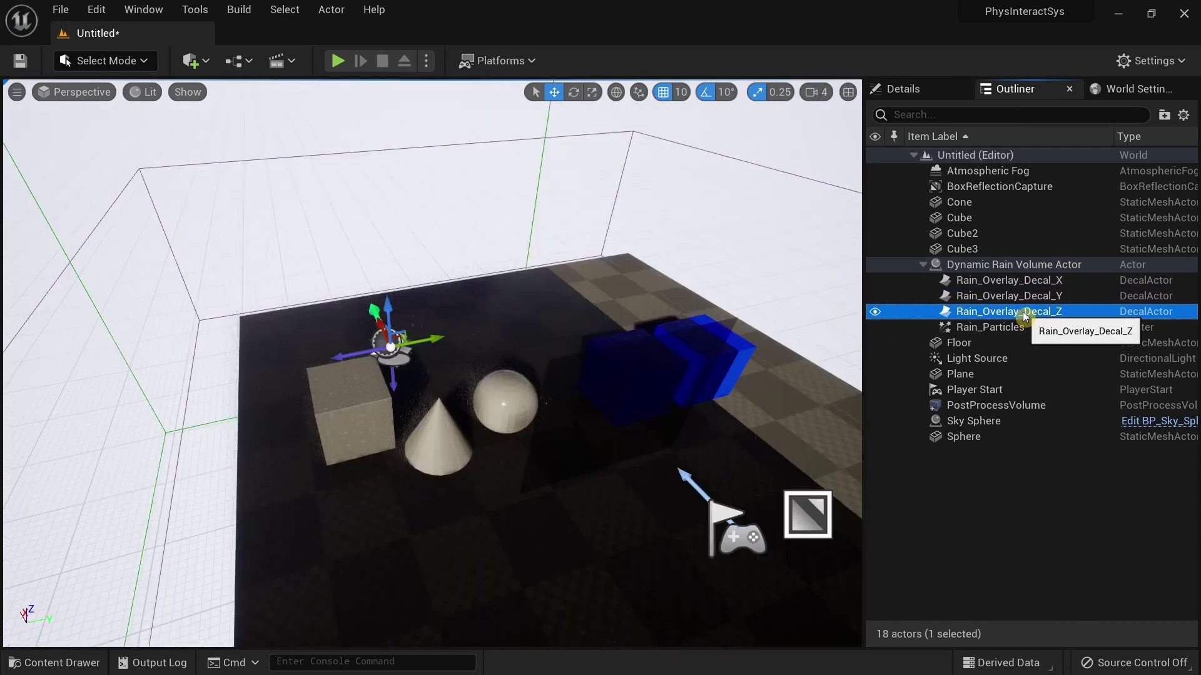
pyautogui.click(903, 89)
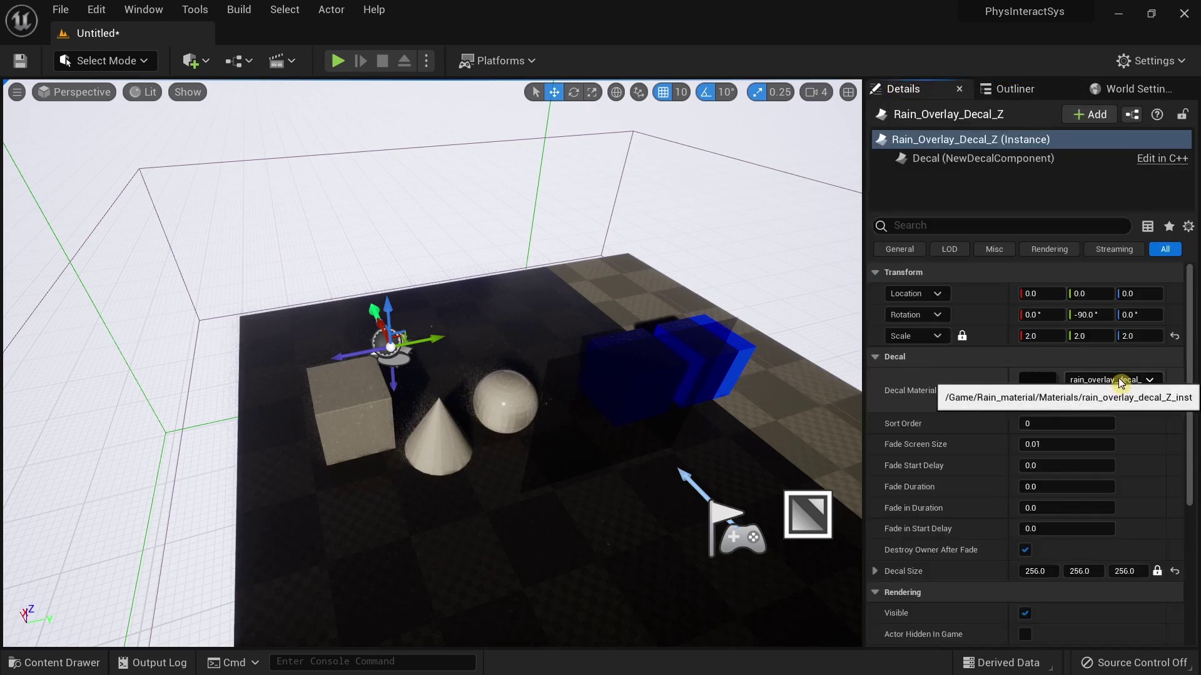
pyautogui.click(1127, 386)
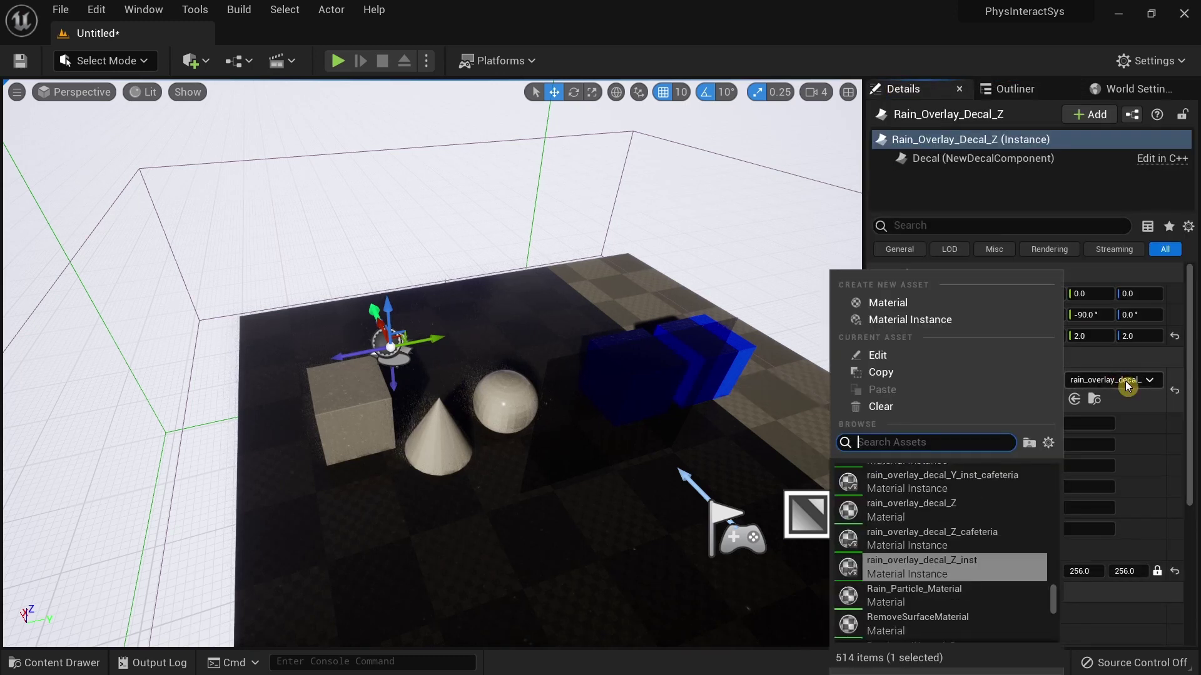
pyautogui.click(1128, 386)
# - Open the rain_overlay_decal_Z_inst material instance from the Rain_material Materials folder
pyautogui.click(61, 663)
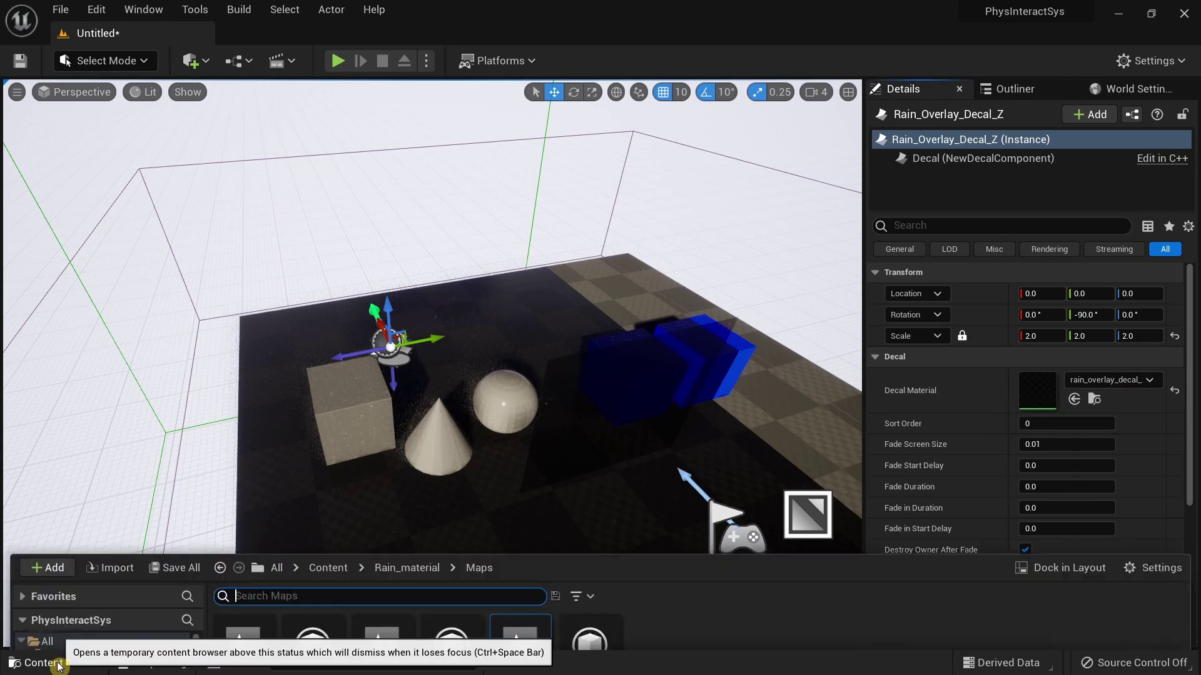
pyautogui.click(117, 591)
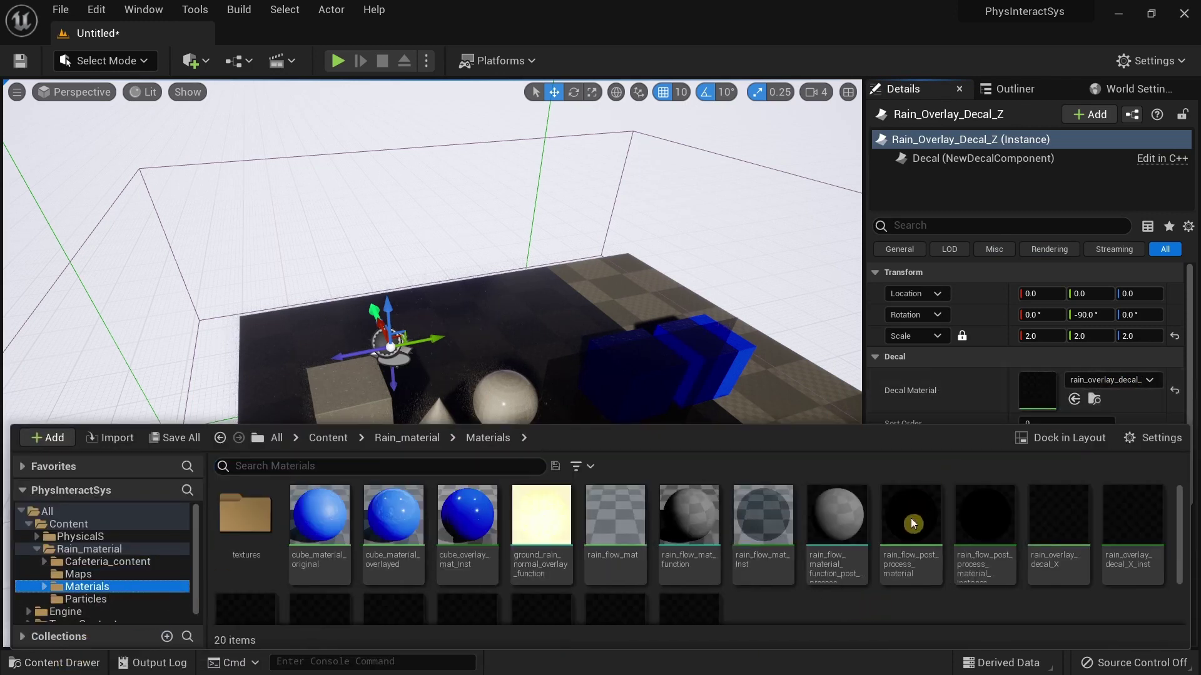
pyautogui.scroll(-2, 844, 618)
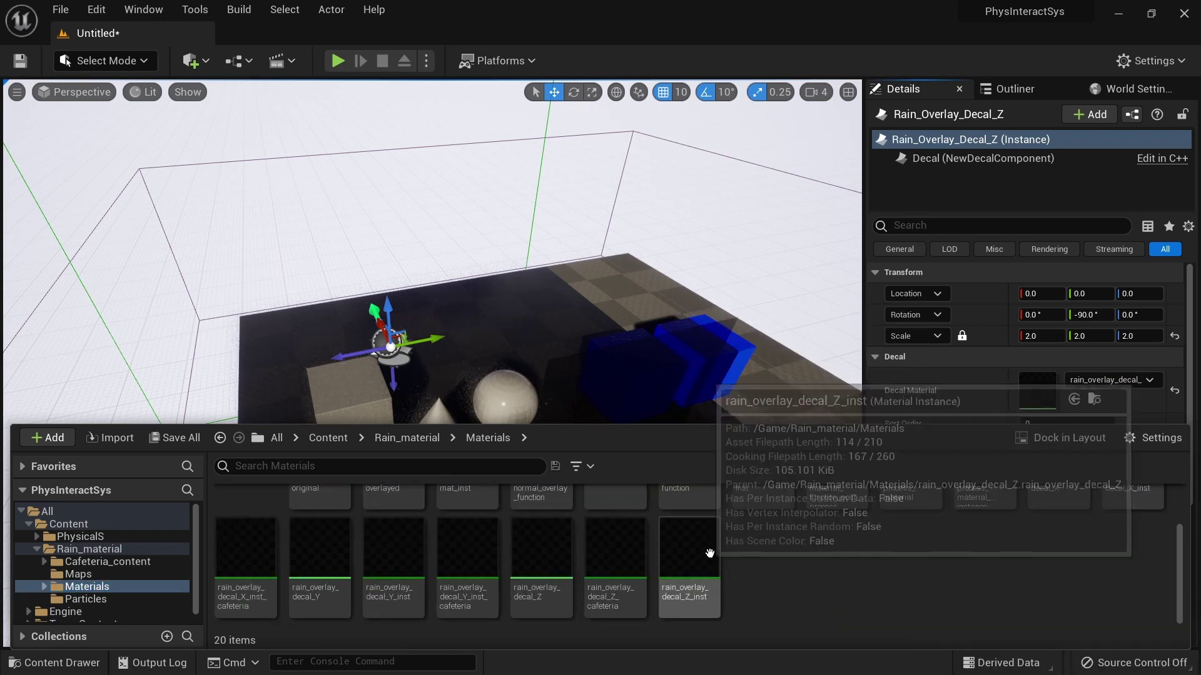
pyautogui.scroll(2, 717, 600)
pyautogui.scroll(-2, 717, 600)
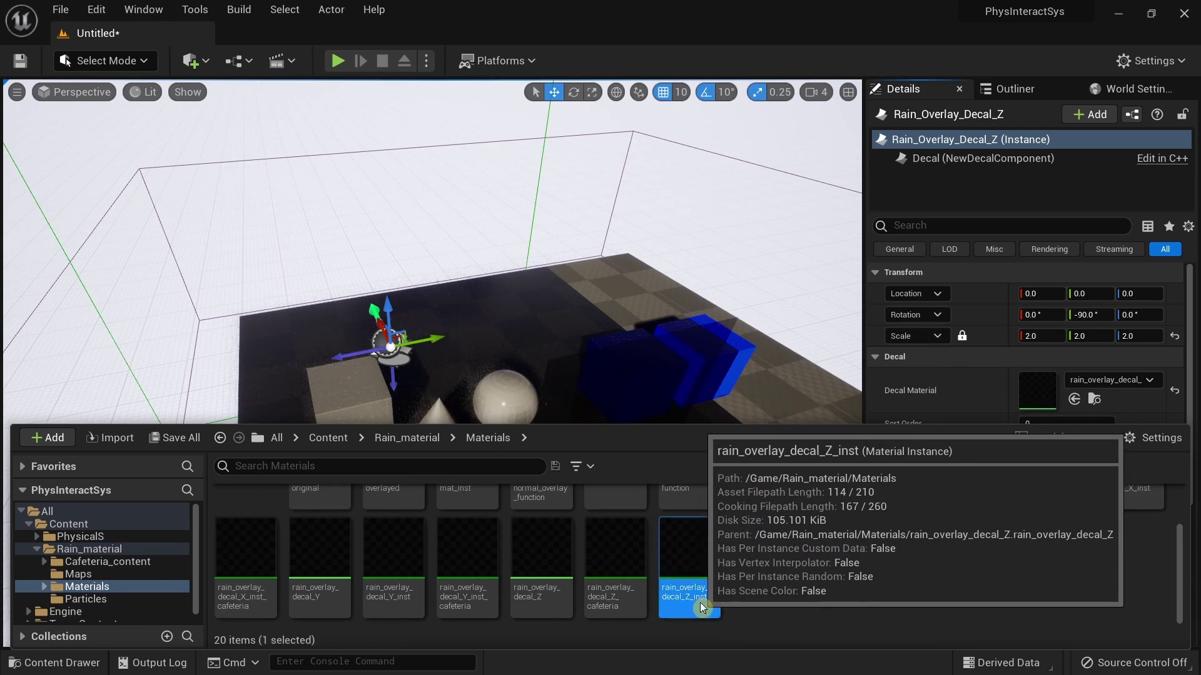
pyautogui.doubleClick(700, 602)
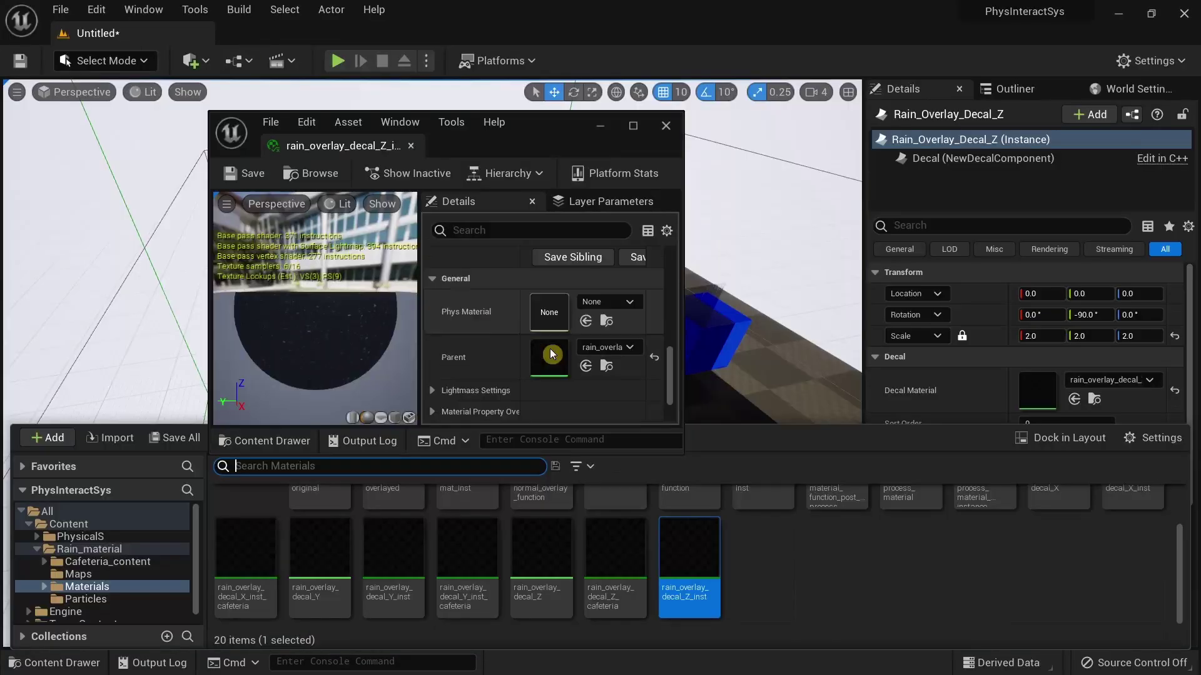
# - Open the rain_overlay_decal_Y_inst and rain_overlay_decal_X_inst material instances as well
pyautogui.scroll(2, 531, 337)
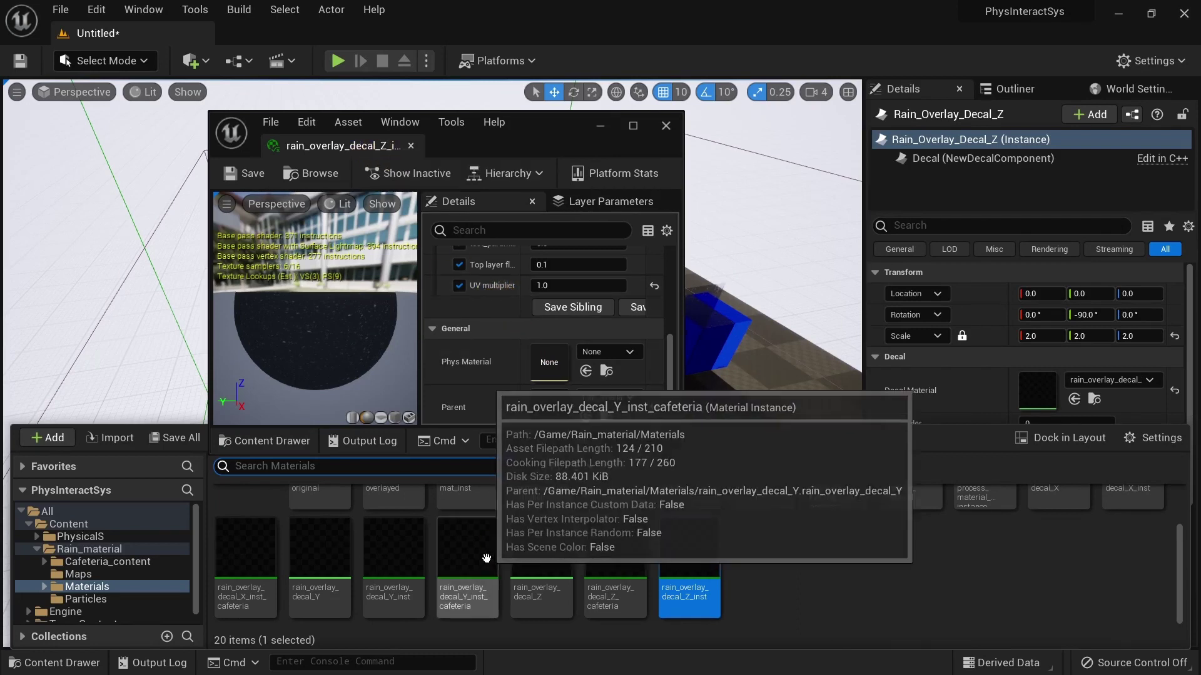
pyautogui.doubleClick(397, 557)
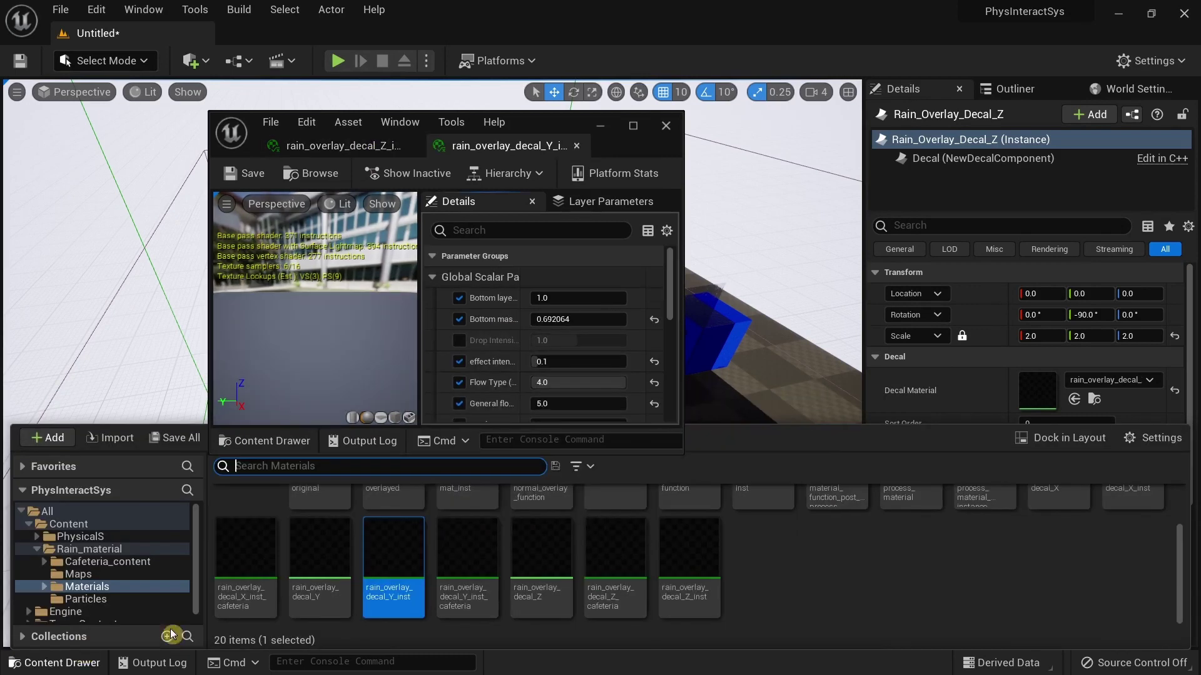
pyautogui.scroll(1, 1065, 560)
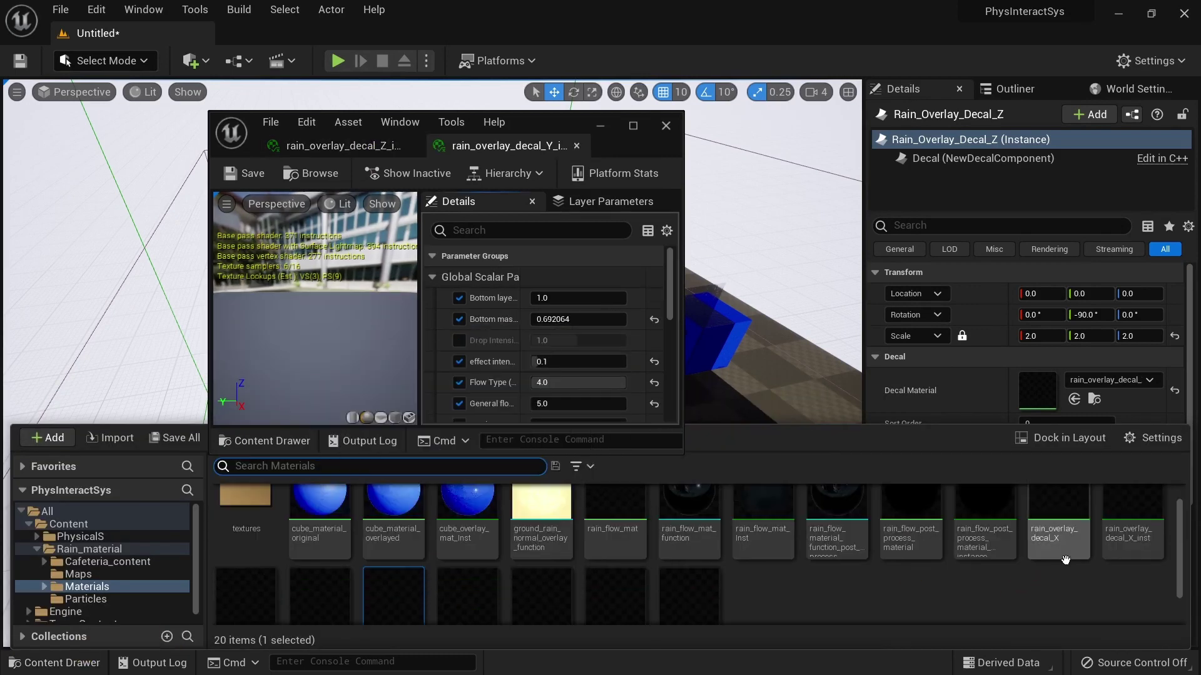
pyautogui.doubleClick(1137, 514)
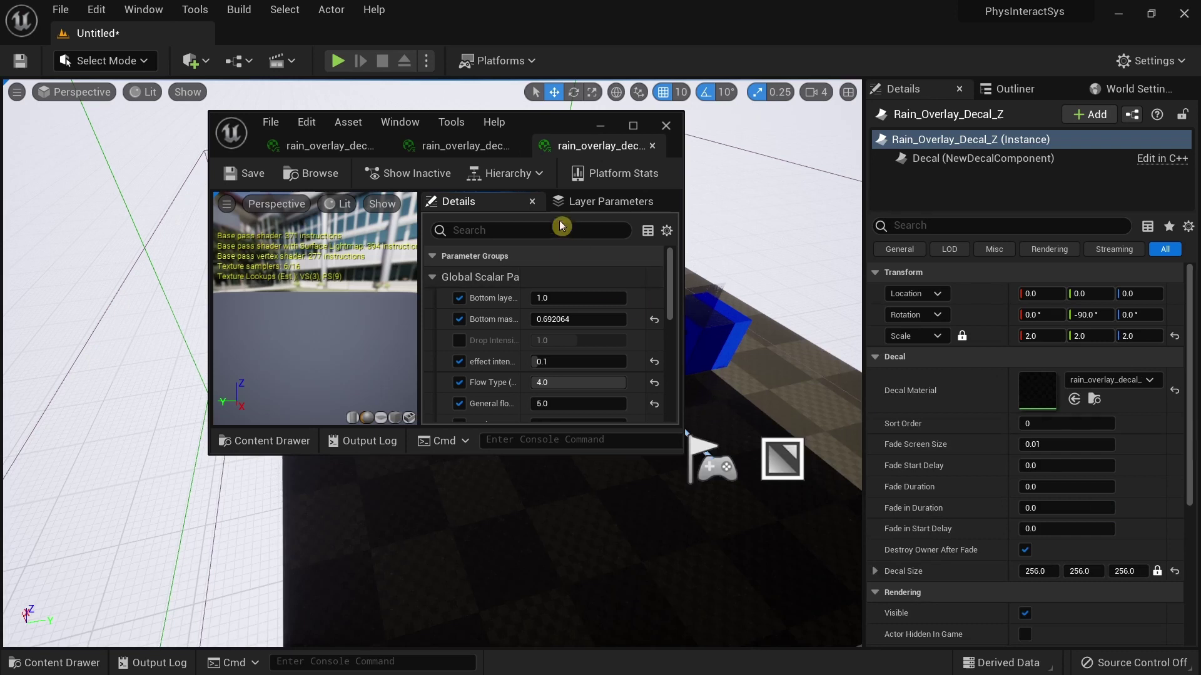
# - Set the UV multiplier of rain_overlay_decal_Z_inst to 2.0 and view the level beside the instance editor
pyautogui.click(644, 128)
pyautogui.click(119, 35)
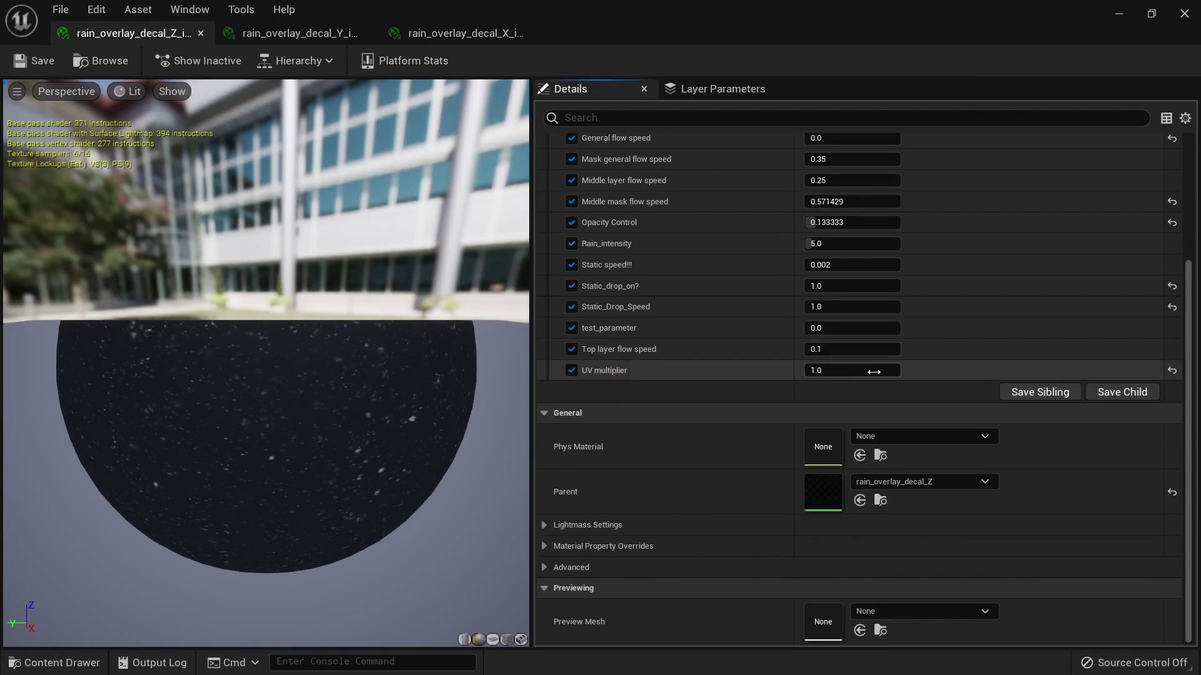
pyautogui.press('Return')
pyautogui.click(1154, 17)
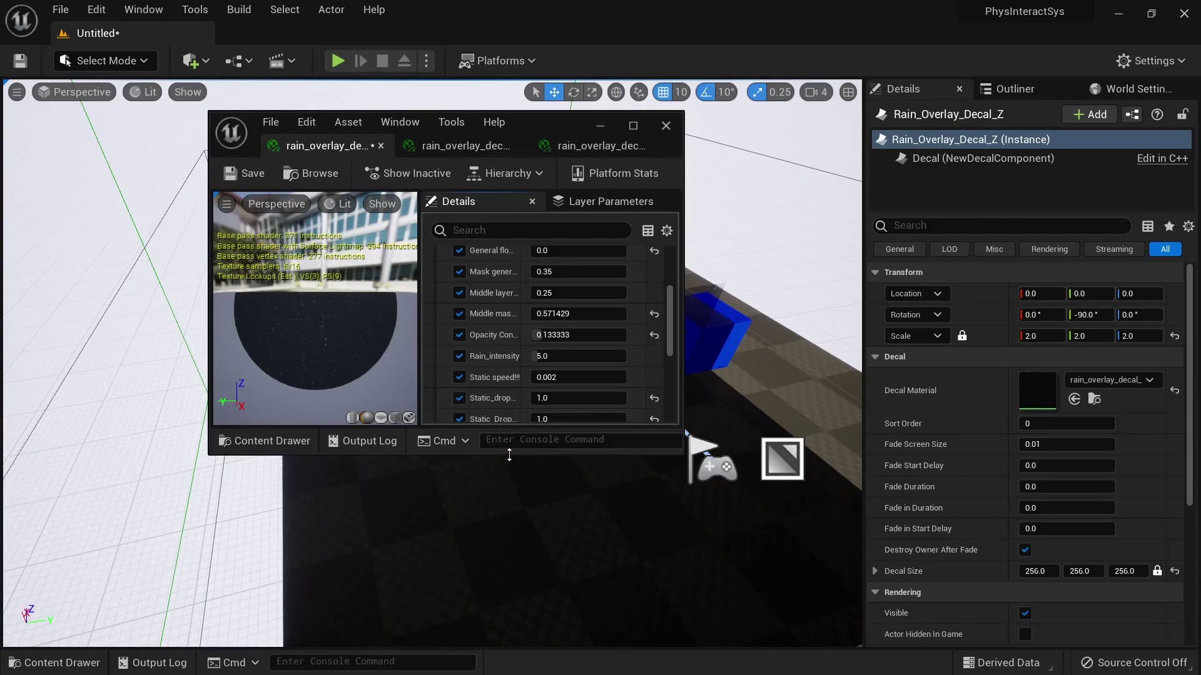
pyautogui.moveTo(509, 455); pyautogui.dragTo(500, 536)
pyautogui.moveTo(507, 588); pyautogui.dragTo(531, 591, button='right')
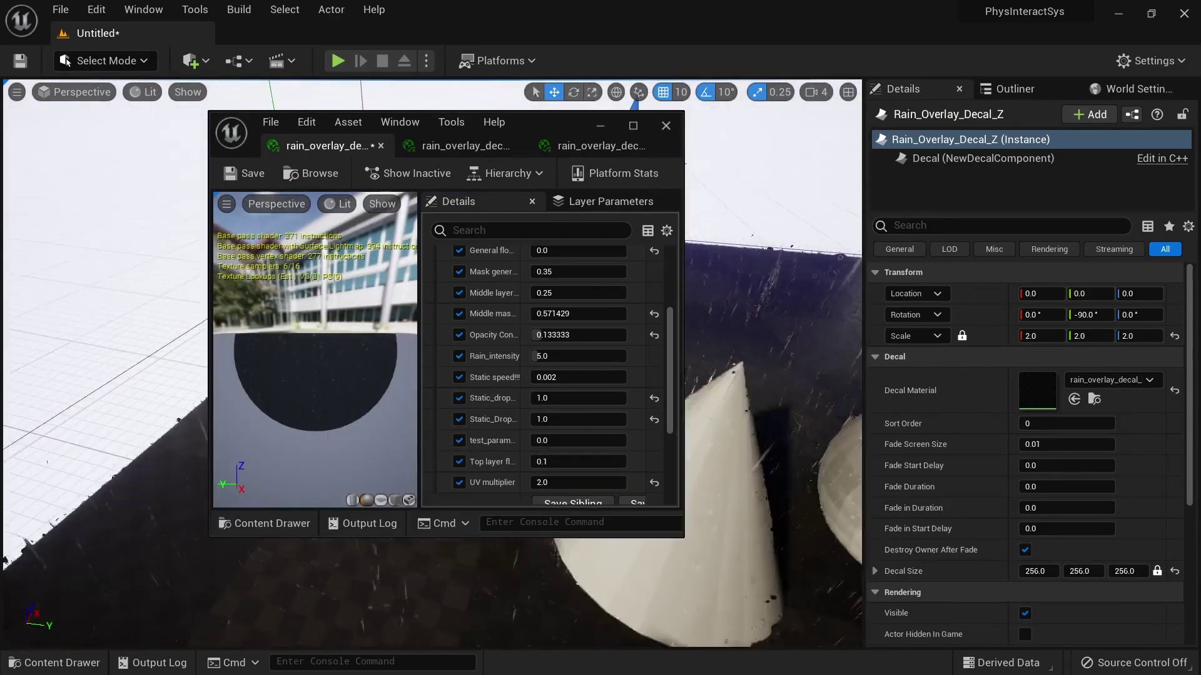
# - Bring up rain_overlay_decal_Y_inst, then examine the rain drops on the light cube and the surrounding floor
pyautogui.click(463, 146)
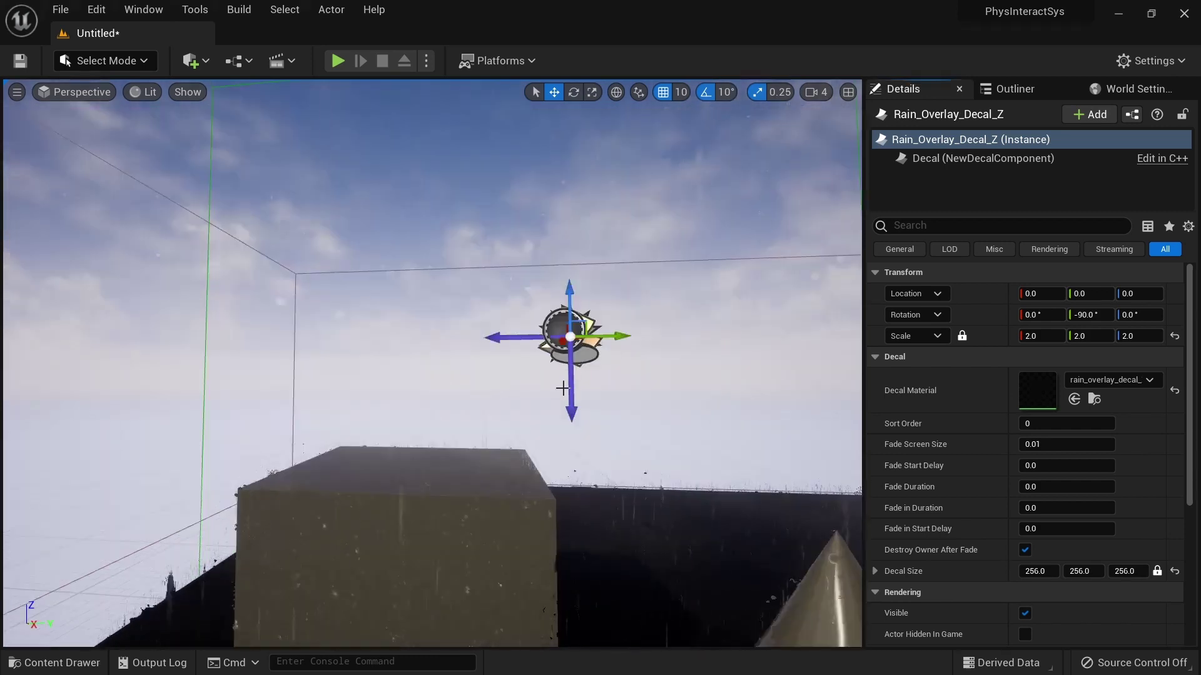
pyautogui.scroll(6, 431, 362)
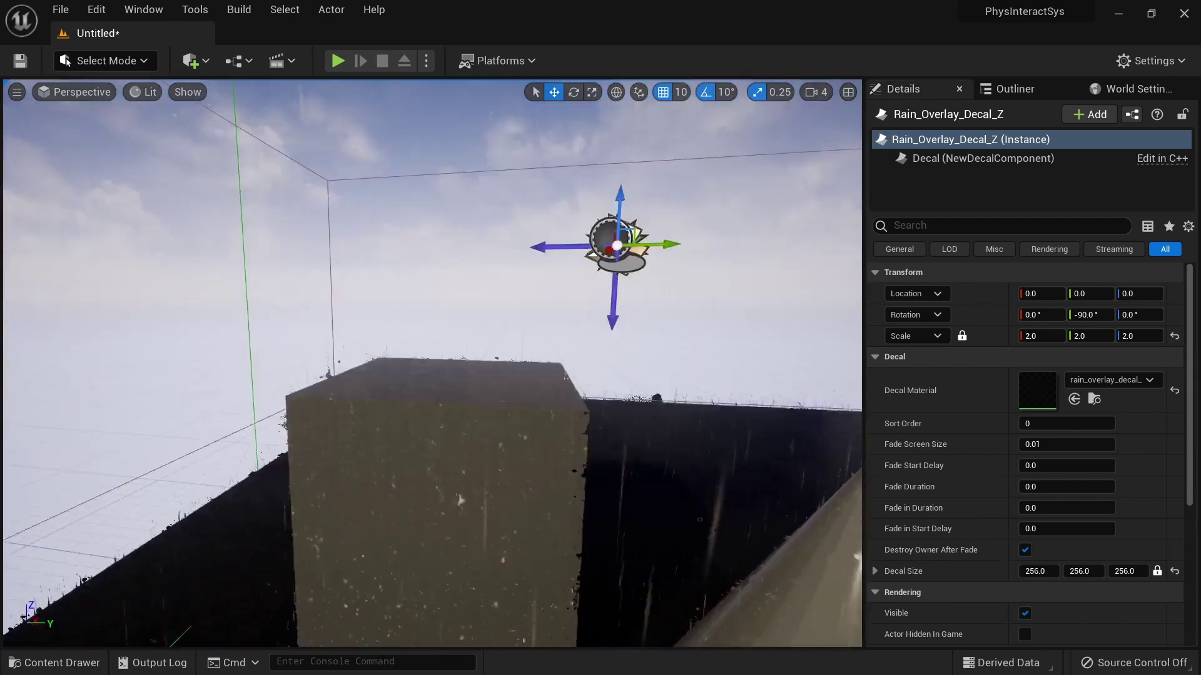
pyautogui.moveTo(432, 363); pyautogui.dragTo(688, 352, button='right')
pyautogui.press('s')
pyautogui.press('w')
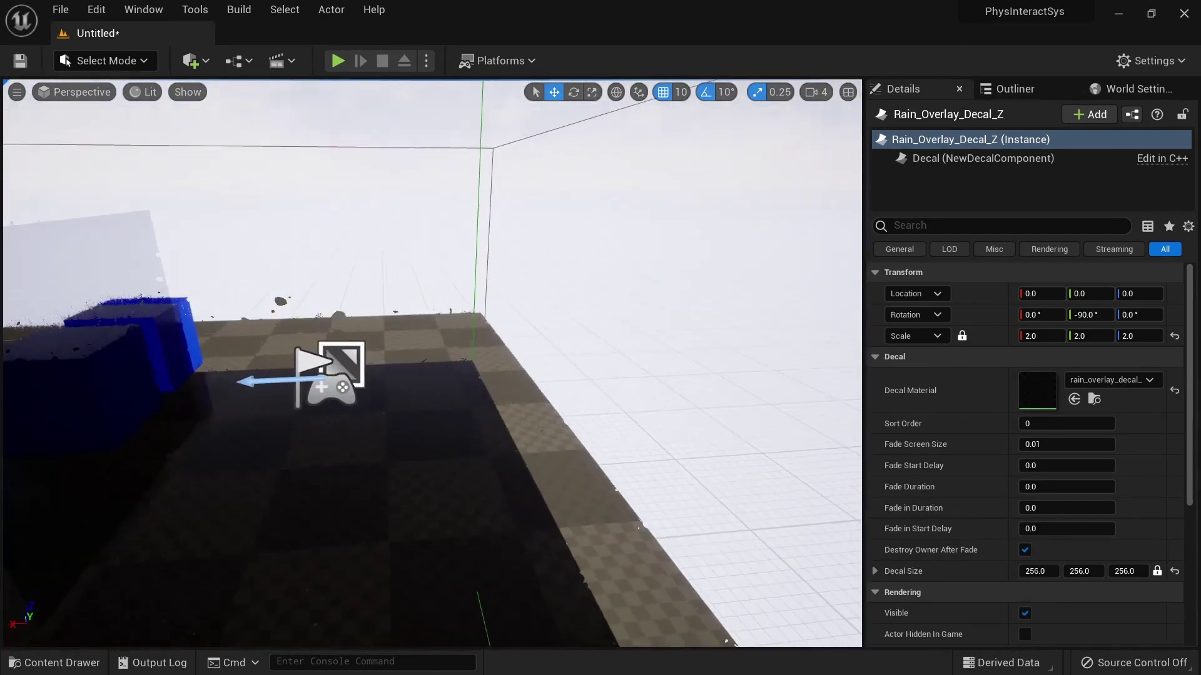
# - Select and focus the Rain_Particles emitter and examine the area its particles cover compared with the decals
pyautogui.click(1028, 92)
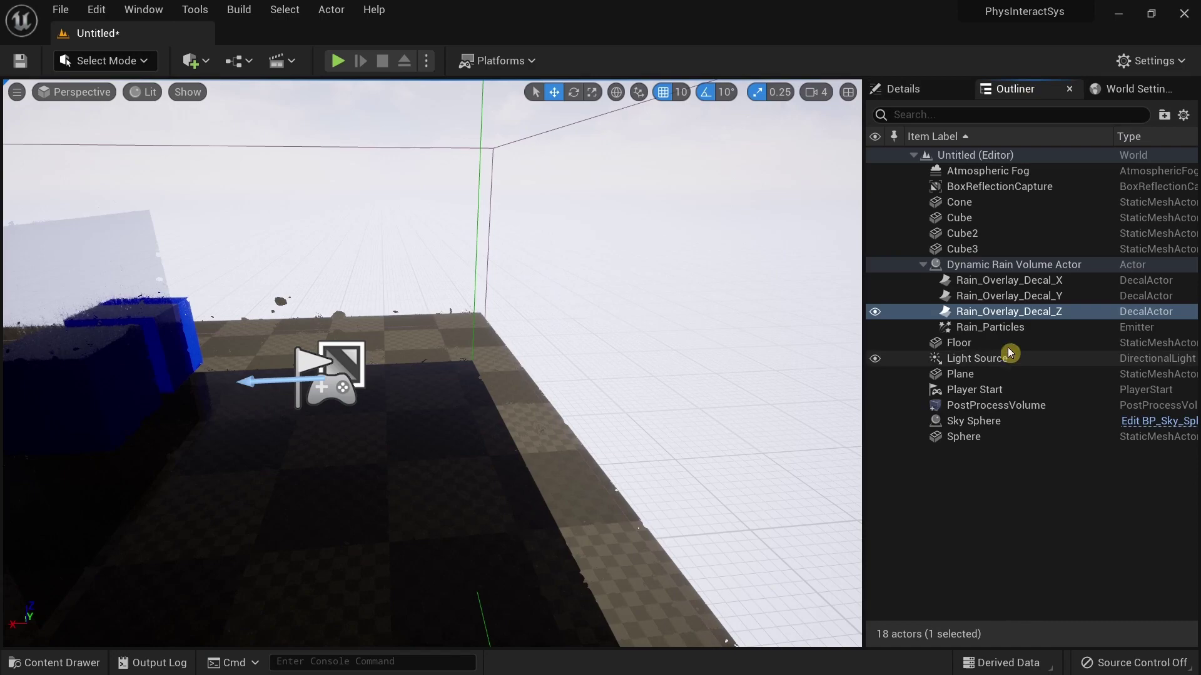
pyautogui.click(1014, 328)
pyautogui.press('f')
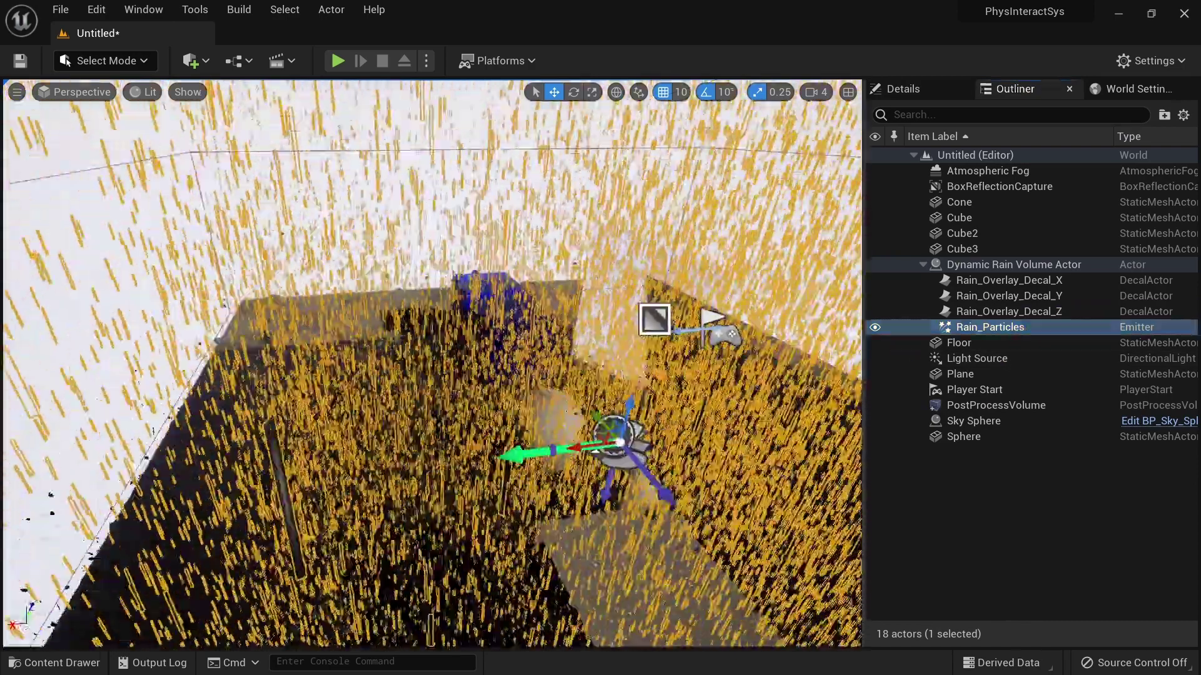
pyautogui.moveTo(573, 281); pyautogui.dragTo(500, 300, button='right')
pyautogui.press('d')
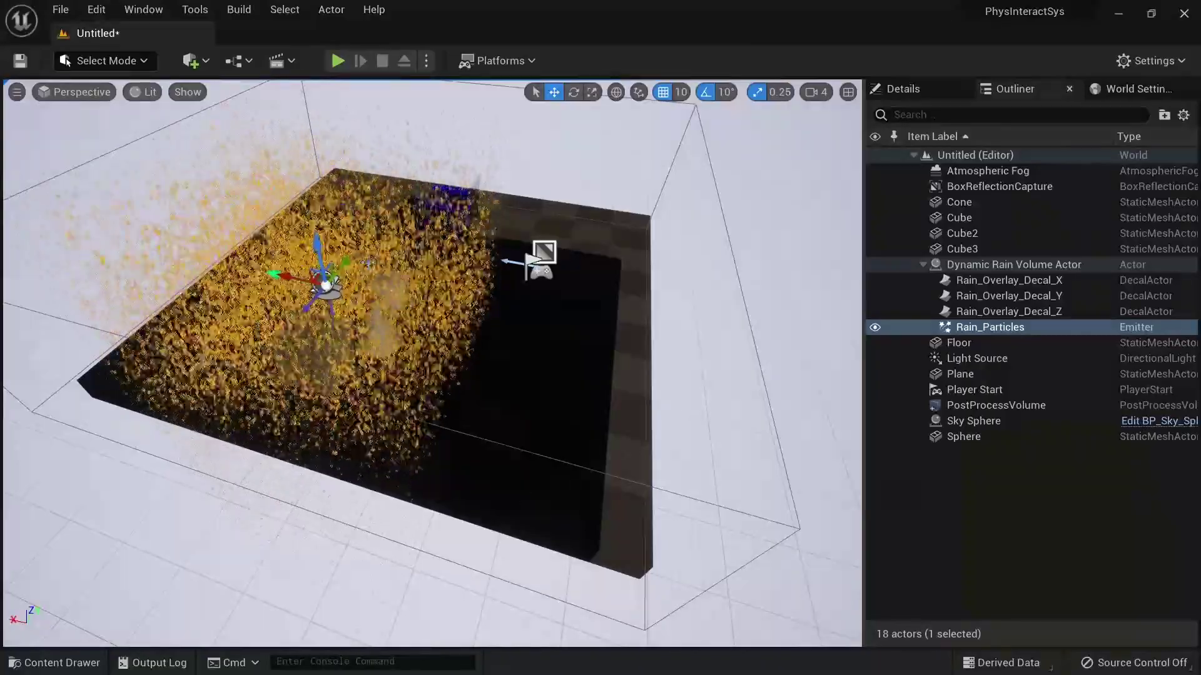
pyautogui.moveTo(537, 211); pyautogui.dragTo(419, 216, button='right')
pyautogui.press('d')
pyautogui.moveTo(597, 221); pyautogui.dragTo(500, 210, button='right')
pyautogui.press('w')
# - Undo the recent changes, including the scaling of the rain overlay decals
pyautogui.hotkey('ctrl', 'z')
pyautogui.hotkey('ctrl', 'z')
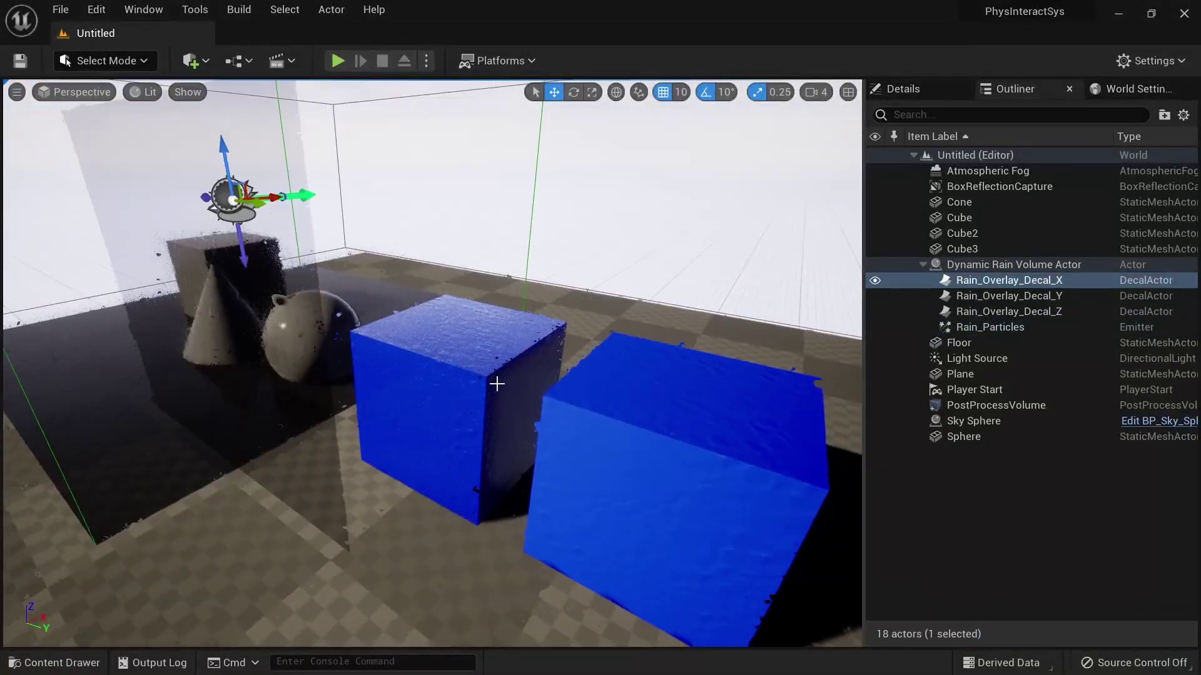
# - Focus on the blue cube beside the sphere and inspect the material assigned to its Element 0
pyautogui.click(496, 383)
pyautogui.press('f')
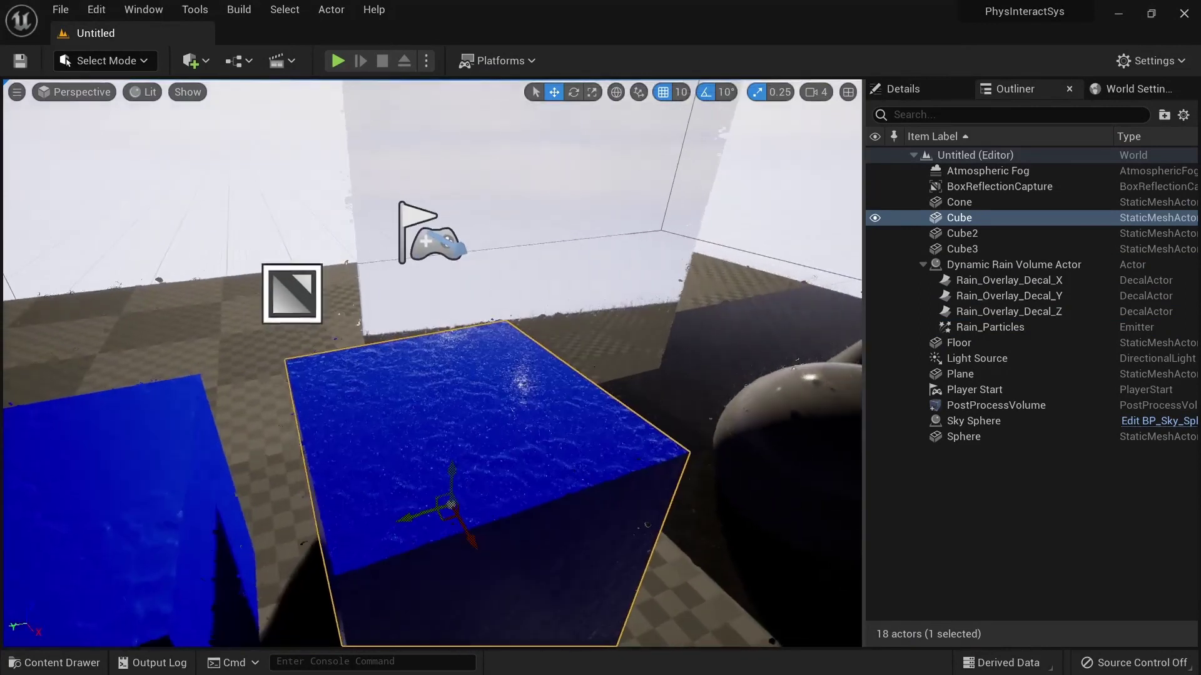
pyautogui.click(924, 99)
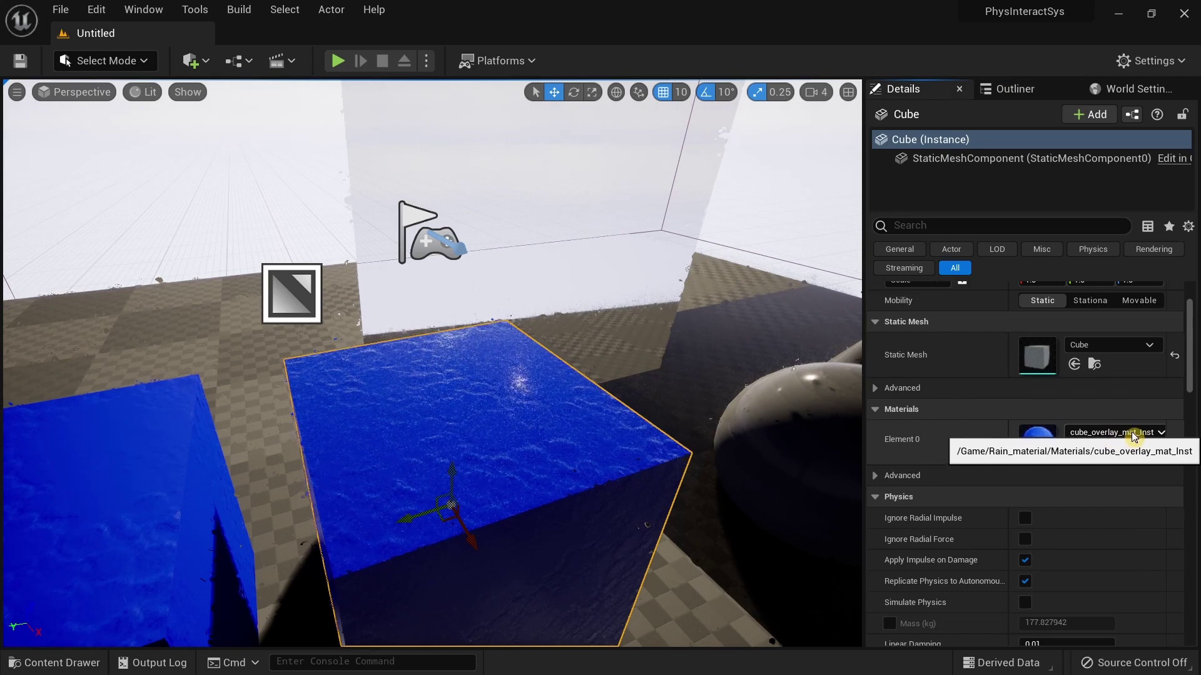
# - Add a cube shape to the level and place it on the floor in front of the blue cubes
pyautogui.moveTo(383, 397); pyautogui.dragTo(227, 477, button='right')
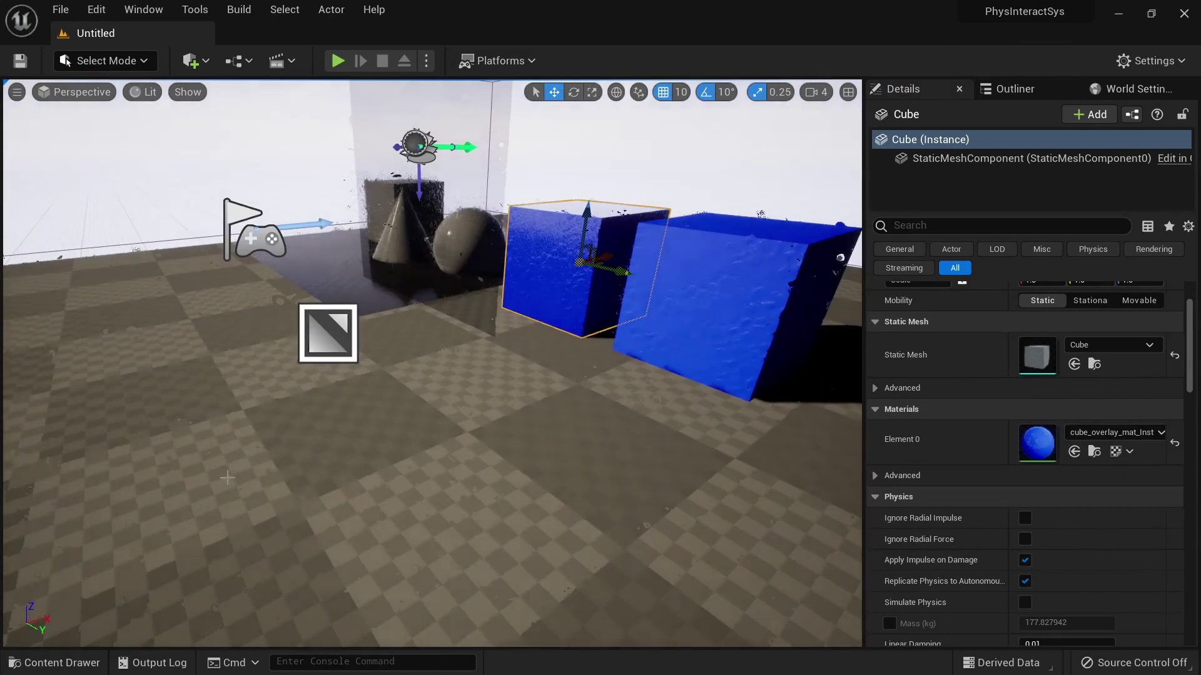
pyautogui.click(196, 62)
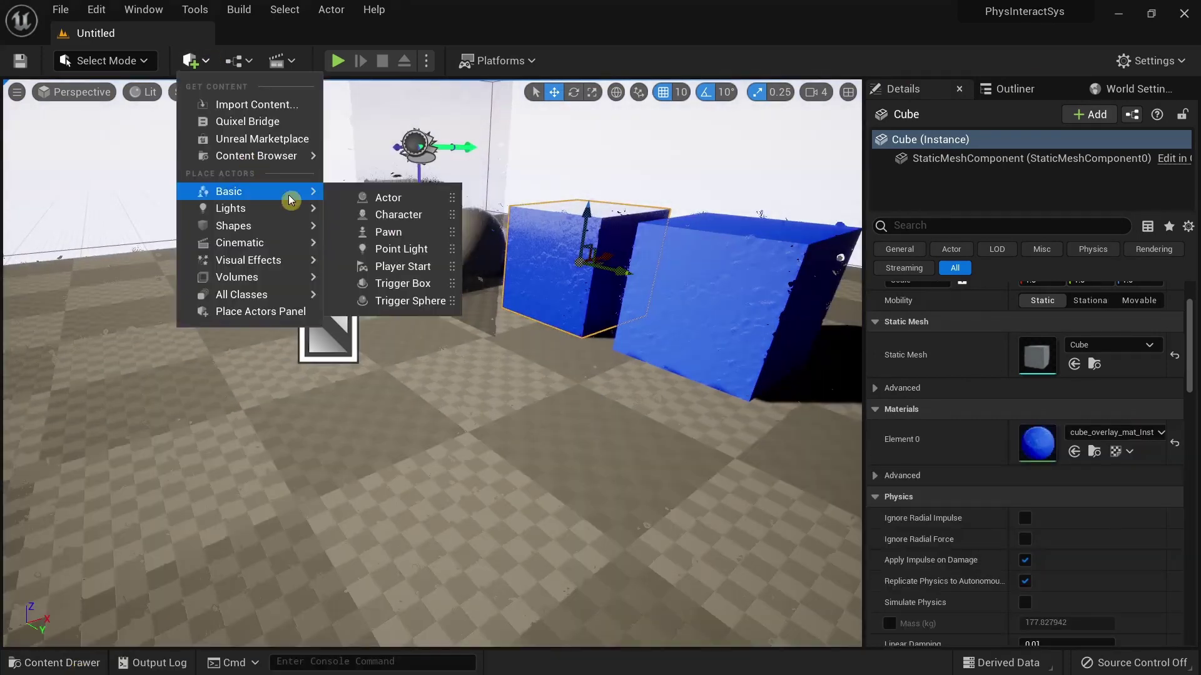
pyautogui.moveTo(294, 225)
pyautogui.click(389, 231)
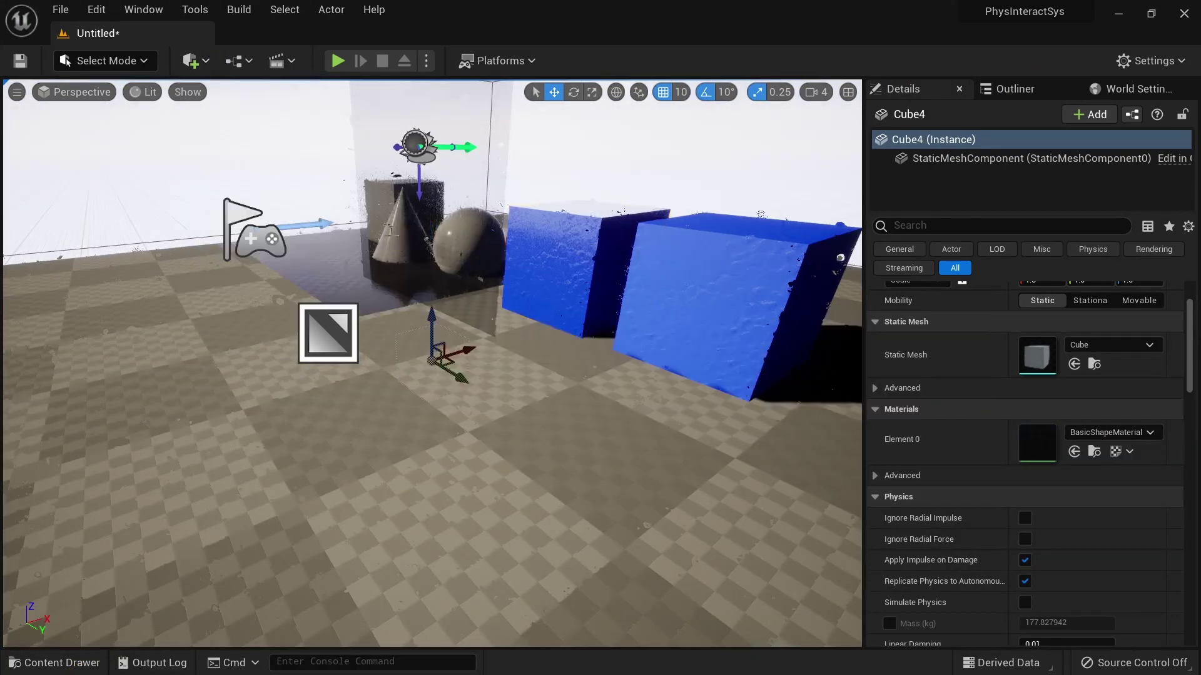
pyautogui.moveTo(632, 253); pyautogui.dragTo(627, 471)
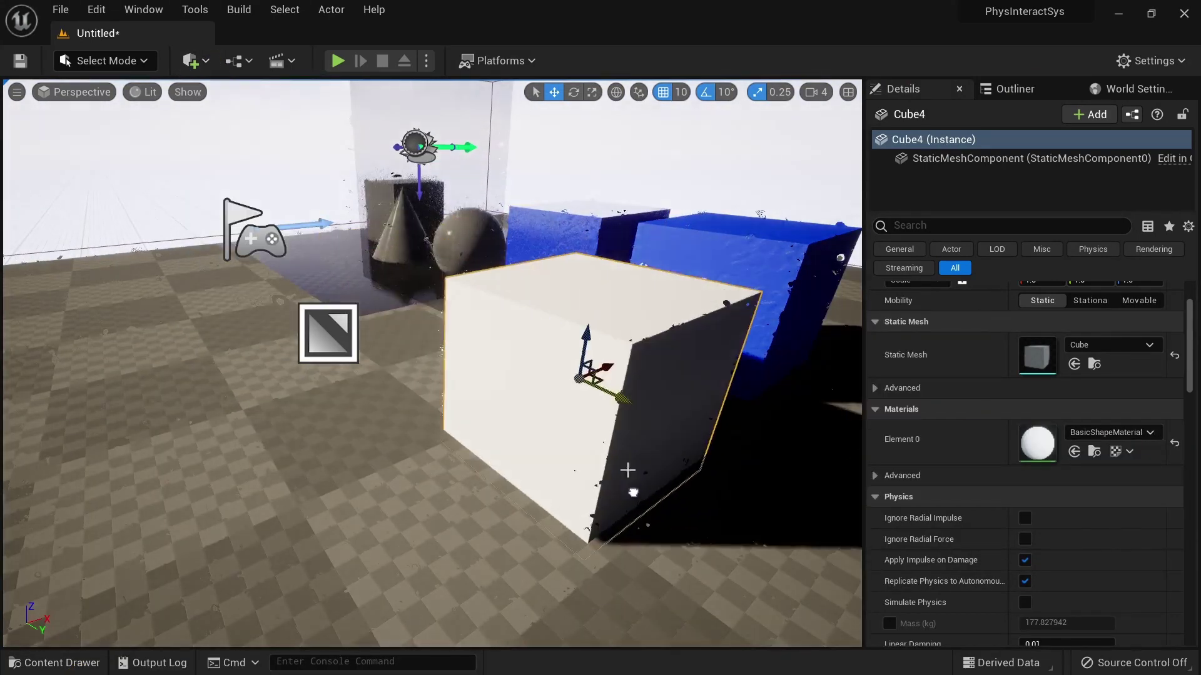
pyautogui.moveTo(606, 367); pyautogui.dragTo(388, 407)
pyautogui.moveTo(387, 407); pyautogui.dragTo(338, 388, button='right')
# - Bring the new cube's material slot into view and open the Rain_material Materials folder
pyautogui.scroll(-2, 1025, 462)
pyautogui.moveTo(199, 608); pyautogui.dragTo(198, 594, button='right')
pyautogui.click(100, 658)
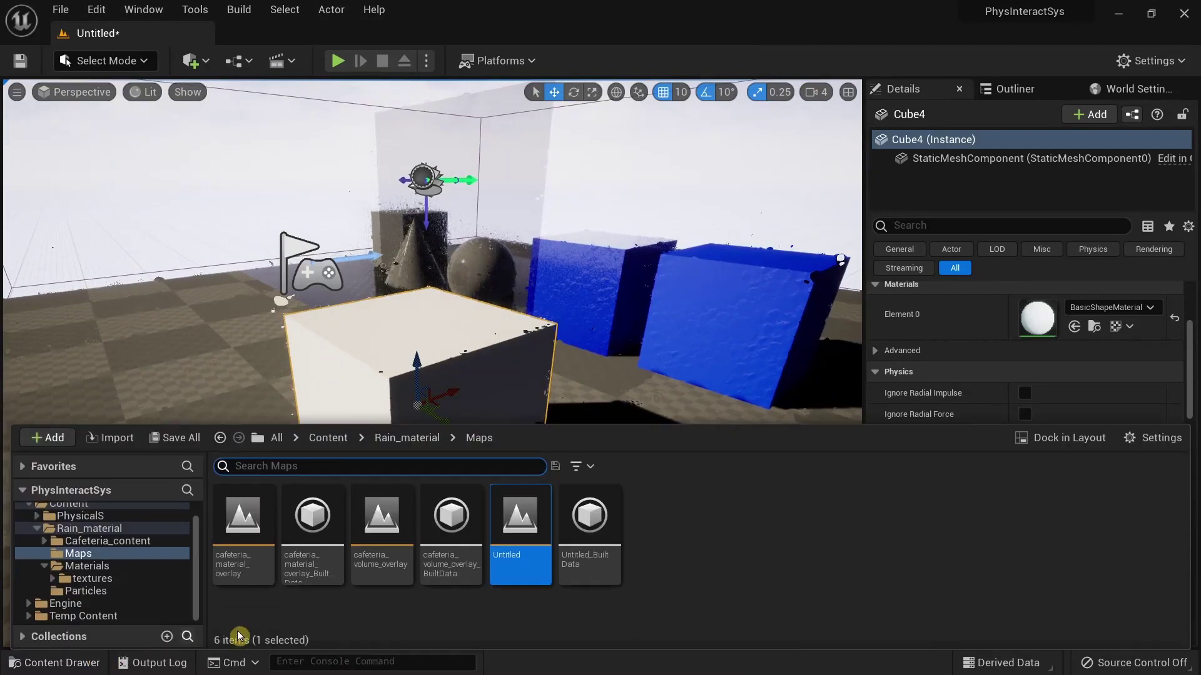
pyautogui.click(139, 579)
pyautogui.click(69, 566)
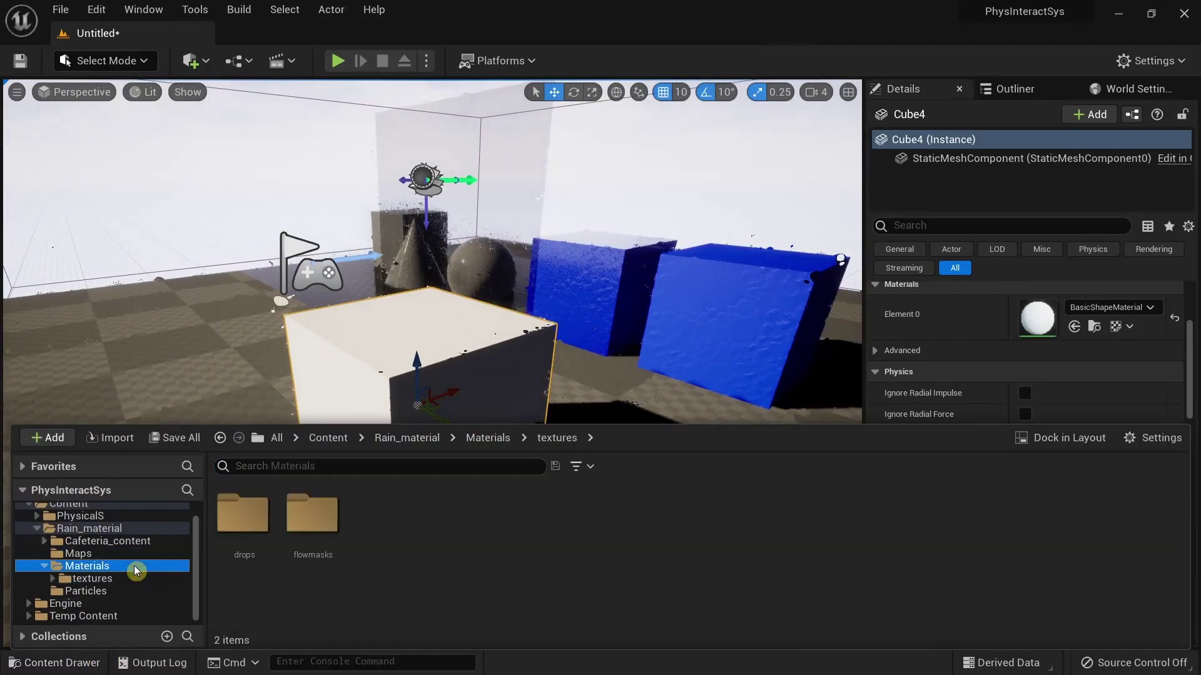
pyautogui.click(44, 566)
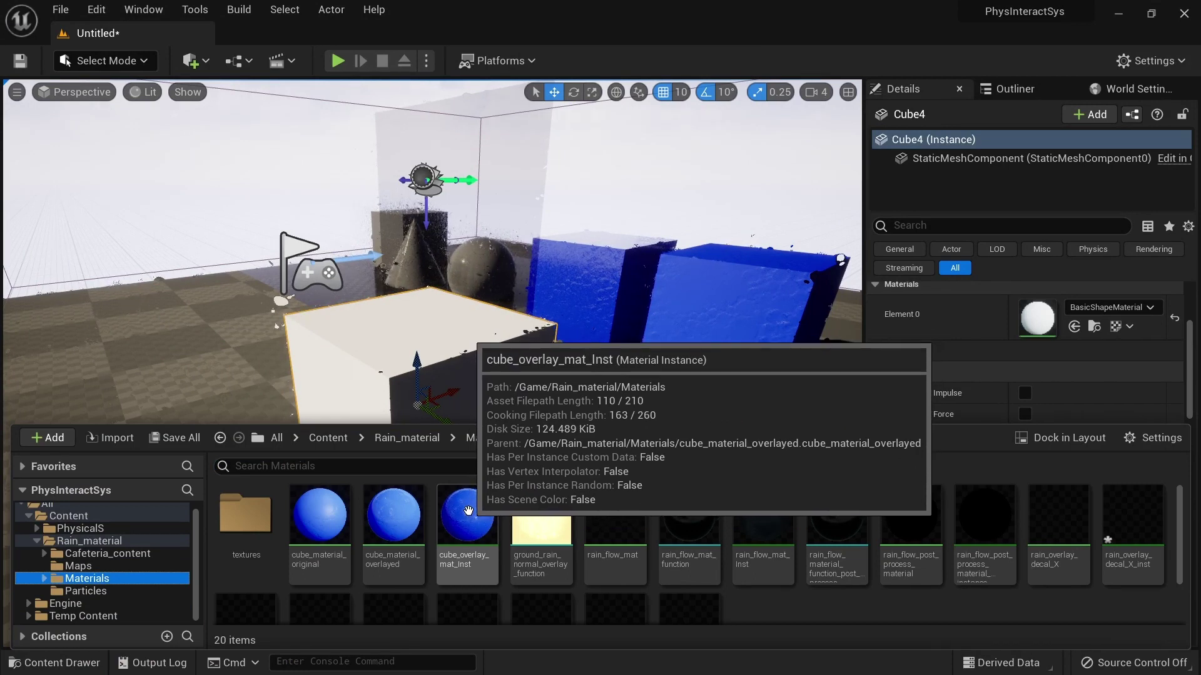
# - Duplicate cube_overlay_mat_Inst and apply the copy to the new cube on the floor
pyautogui.rightClick(468, 510)
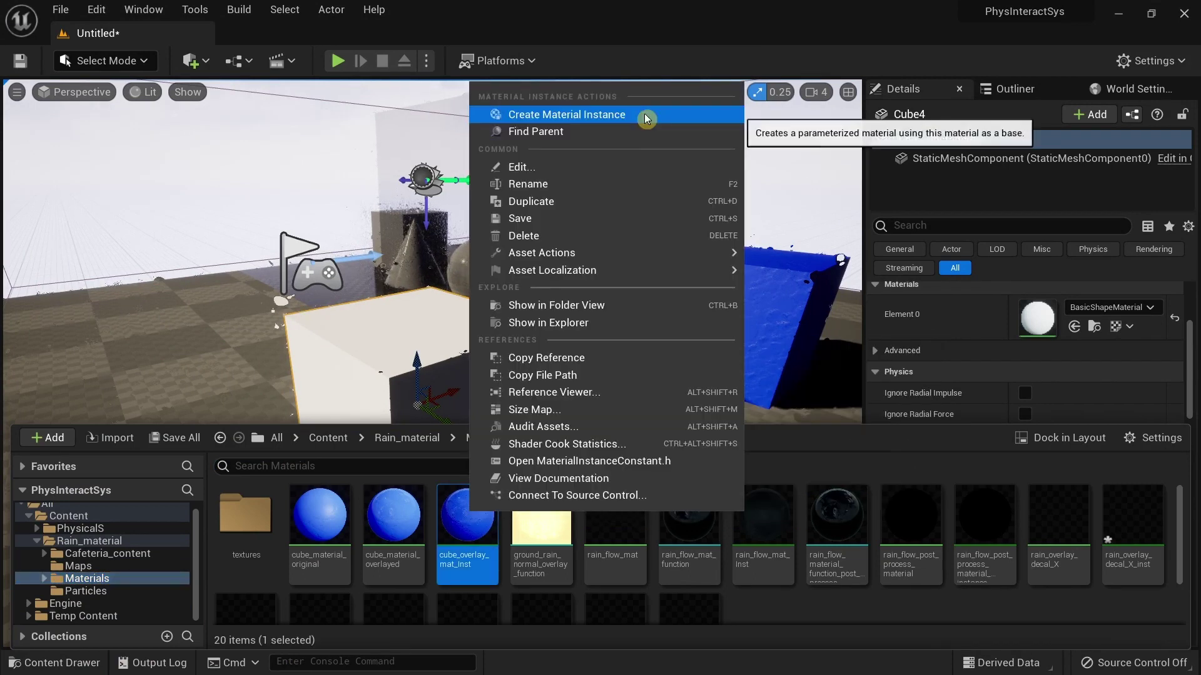
pyautogui.click(614, 204)
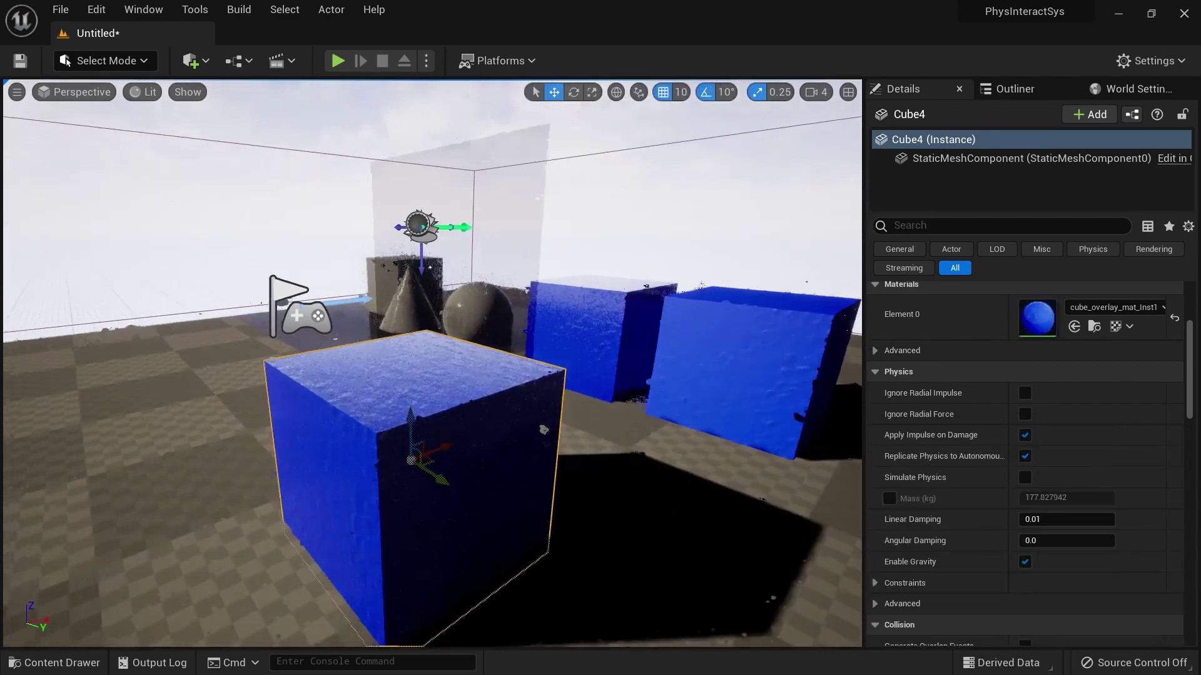
pyautogui.scroll(5, 467, 356)
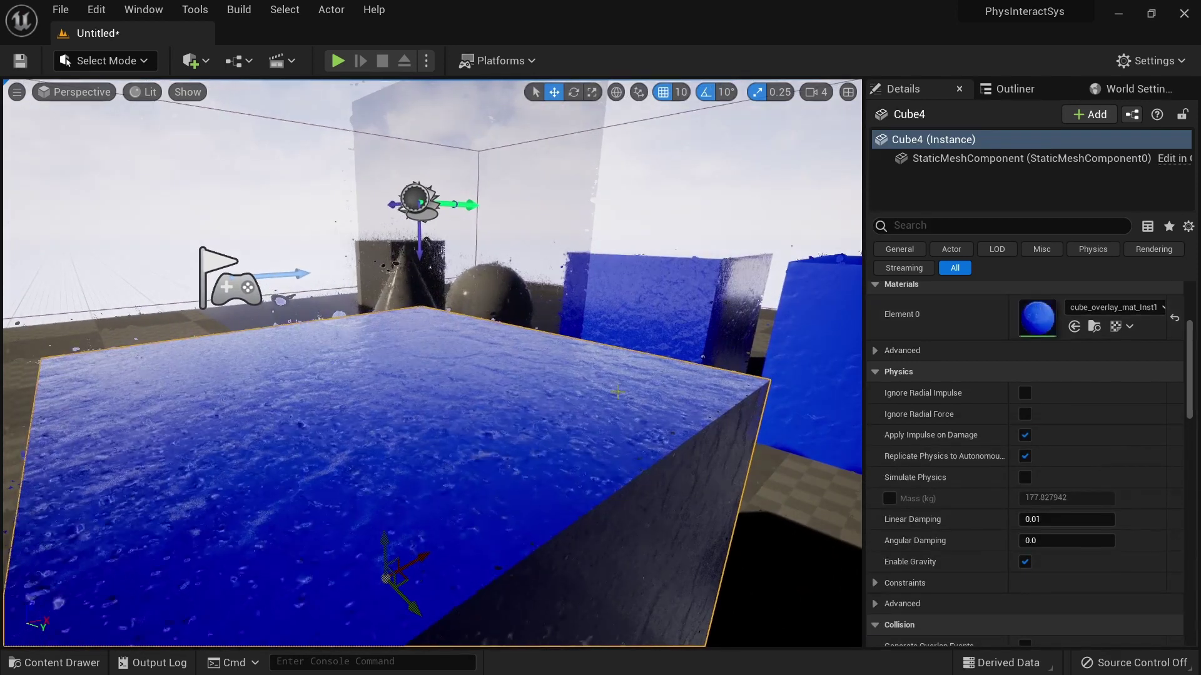
# - Change the Param colour of the cube's duplicated overlay material instance to a pale pink, hex sRGB CCB8BFFF
pyautogui.doubleClick(1038, 318)
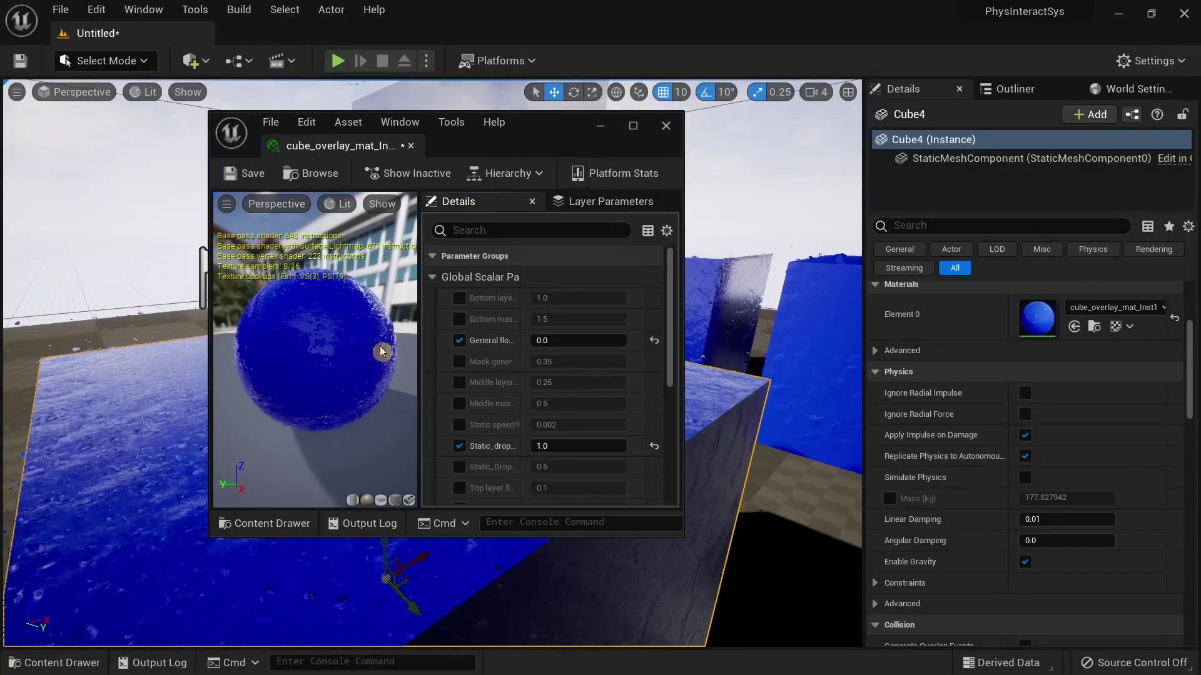
pyautogui.scroll(-3, 388, 343)
pyautogui.scroll(2, 400, 345)
pyautogui.scroll(-5, 594, 379)
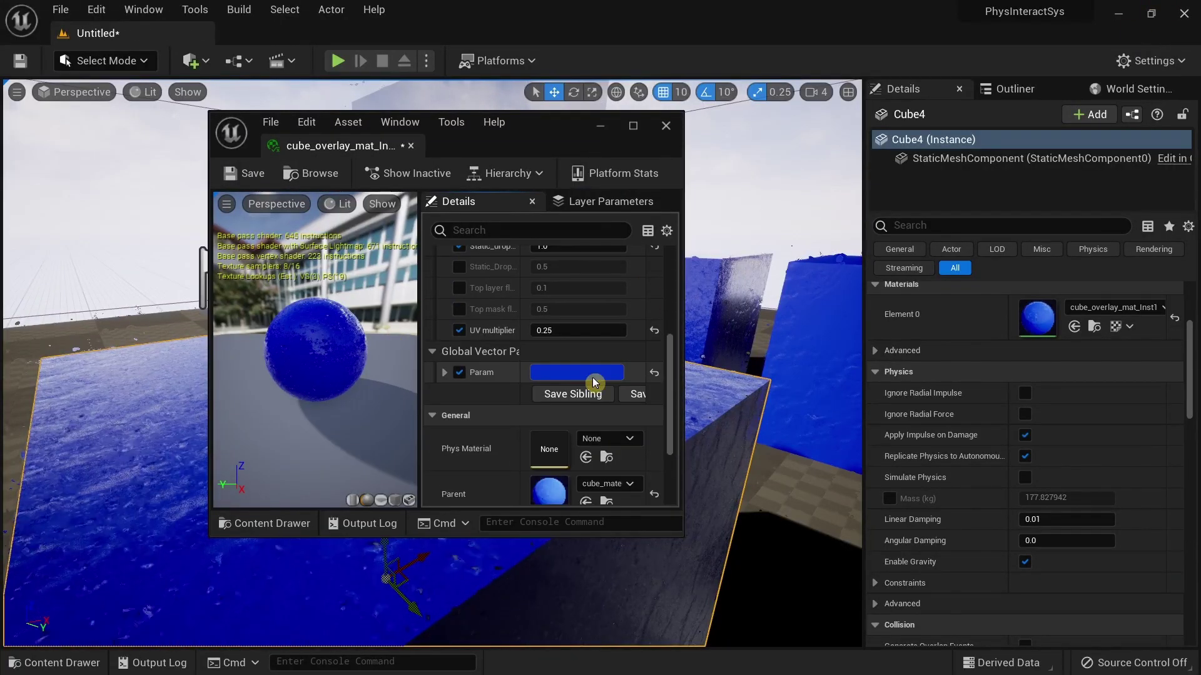
pyautogui.click(591, 377)
pyautogui.moveTo(693, 401); pyautogui.dragTo(705, 393)
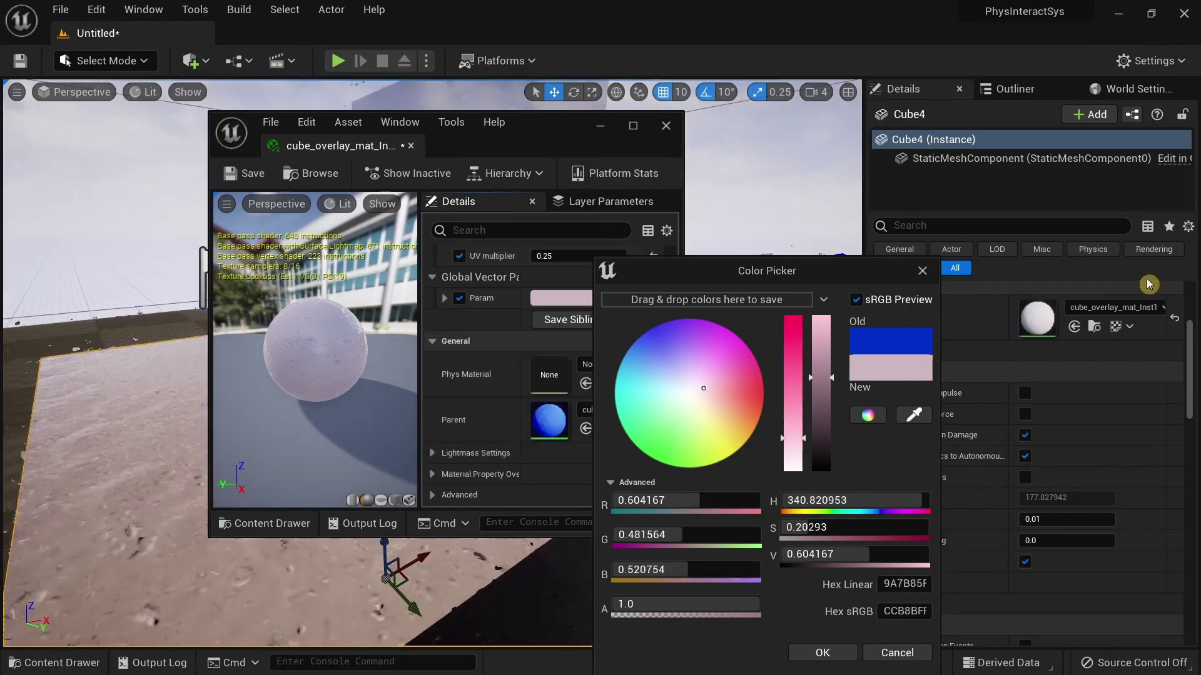
pyautogui.click(922, 271)
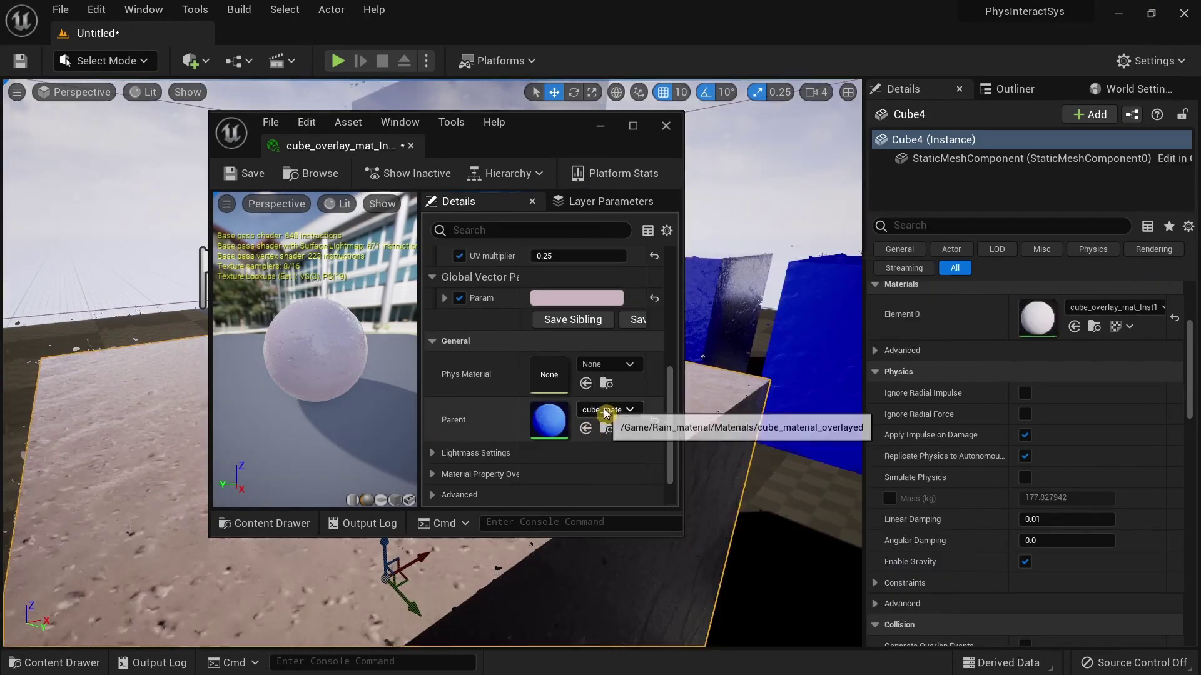
# - Open the parent material cube_material_overlayed and examine how its graph nodes feed the base colour, roughness and normal
pyautogui.click(605, 421)
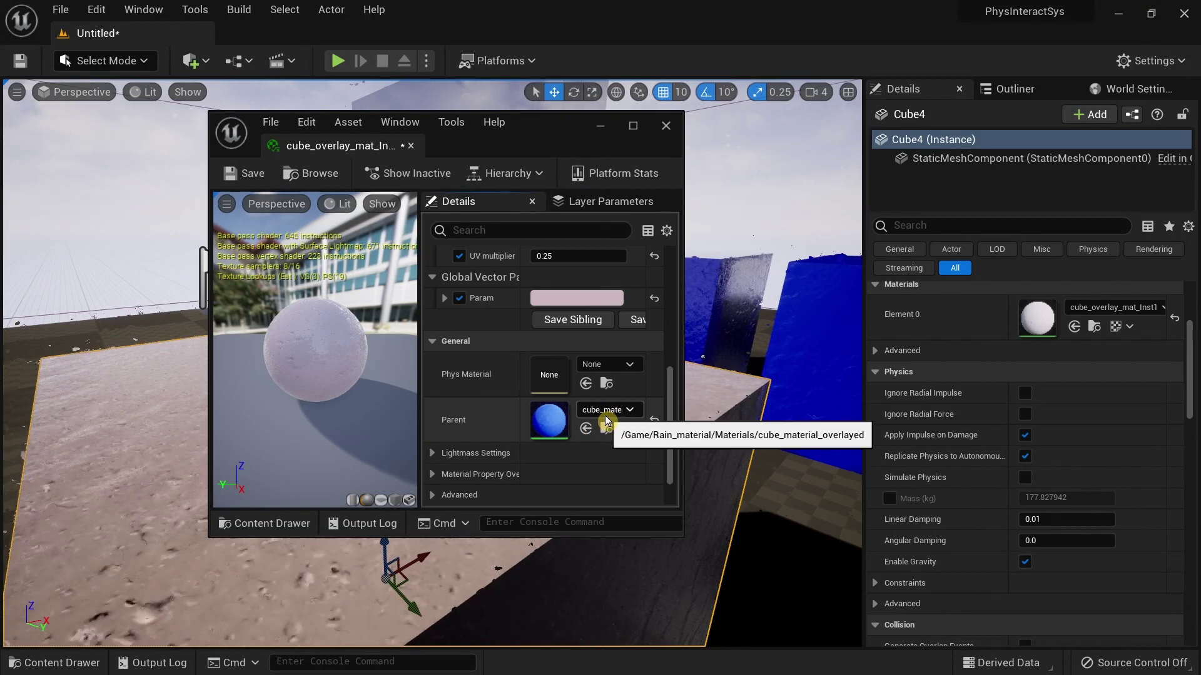
pyautogui.click(69, 661)
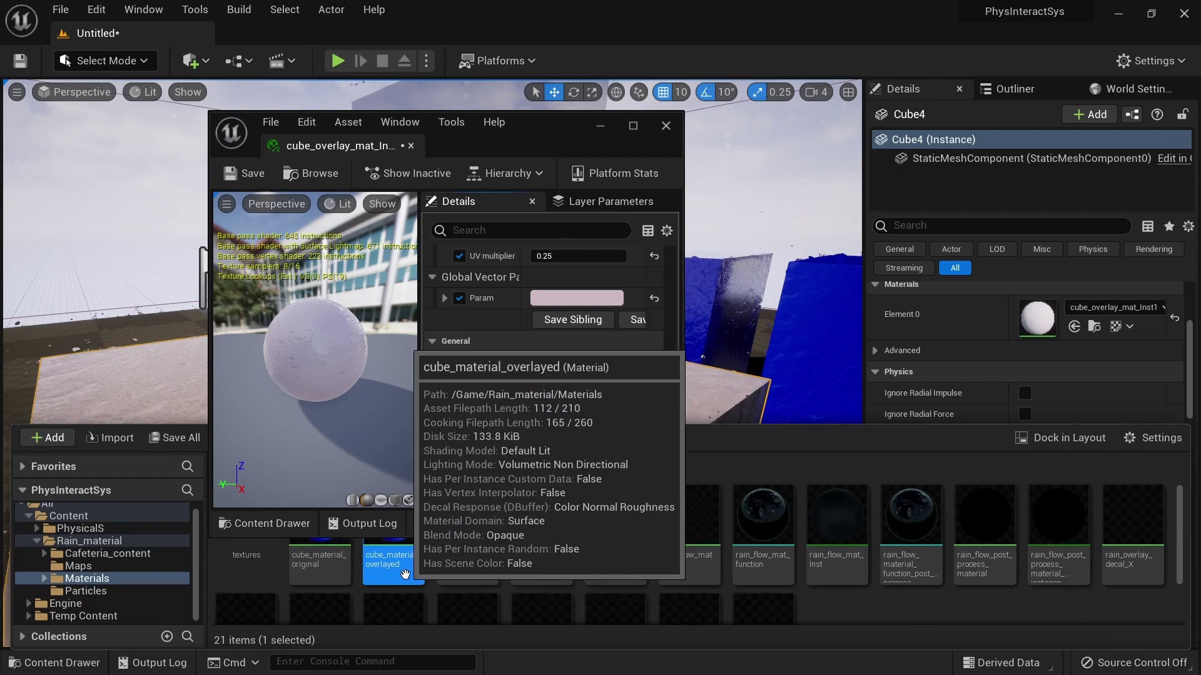
pyautogui.doubleClick(405, 574)
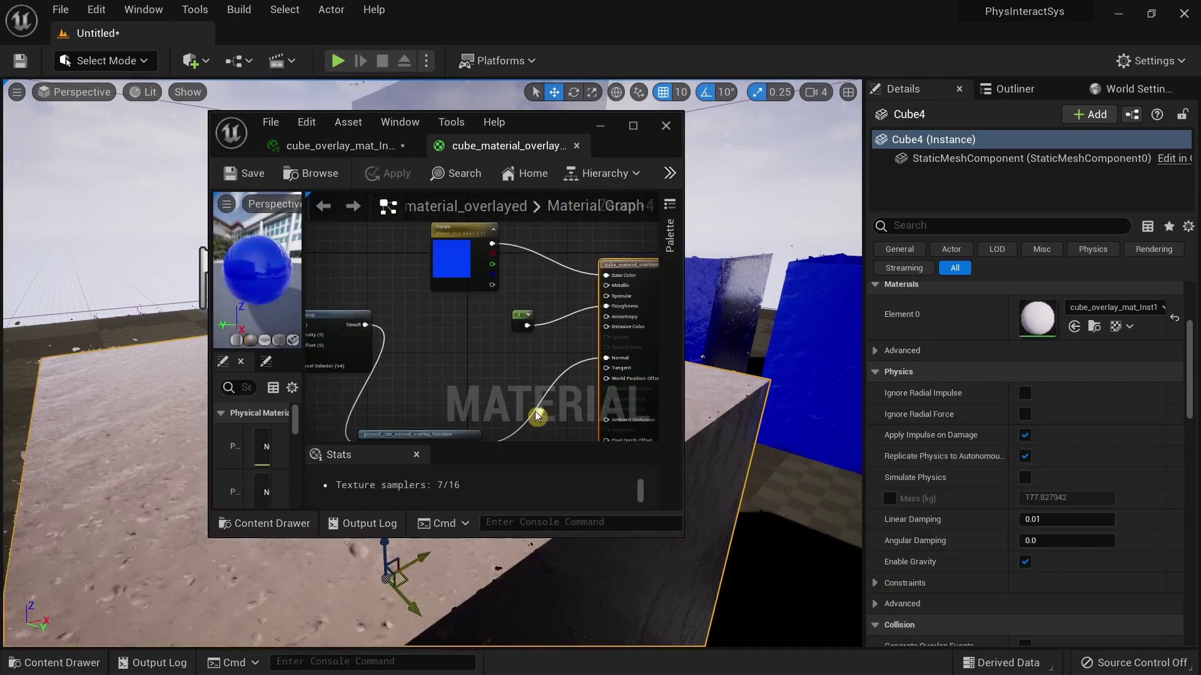
pyautogui.moveTo(477, 283); pyautogui.dragTo(599, 334, button='right')
pyautogui.moveTo(342, 312); pyautogui.dragTo(510, 219, button='right')
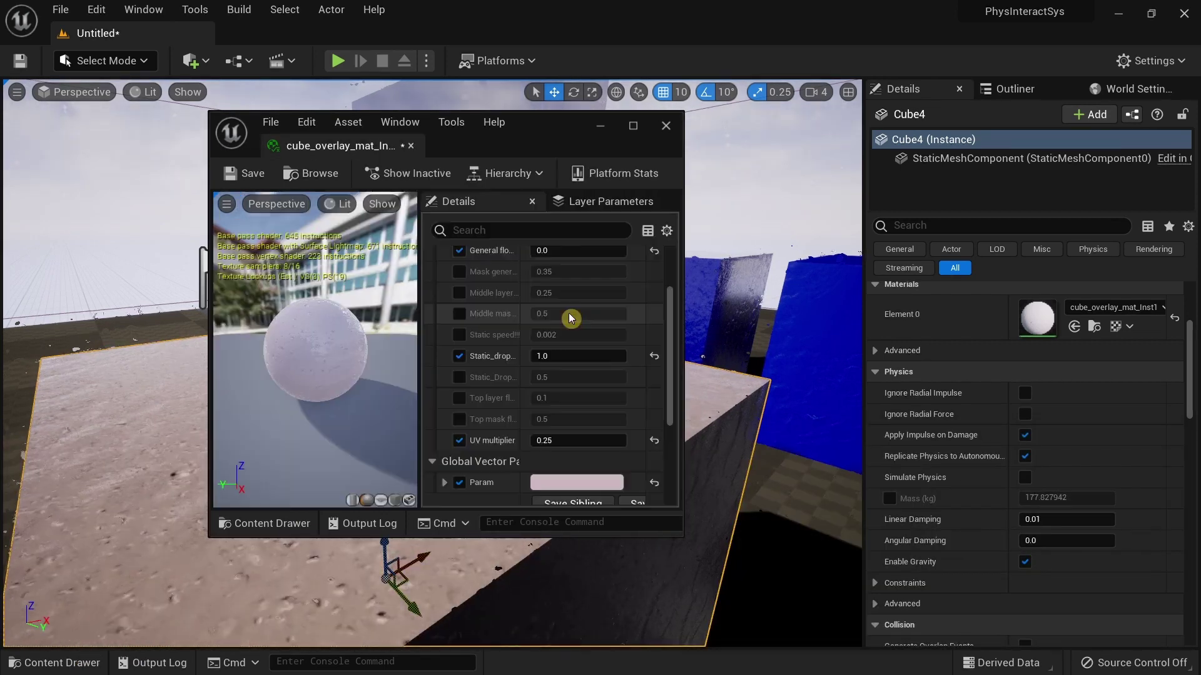
# - Set the UV multiplier of the cube's material instance to 0.5 and close the material editor
pyautogui.scroll(3, 573, 319)
pyautogui.scroll(-4, 572, 319)
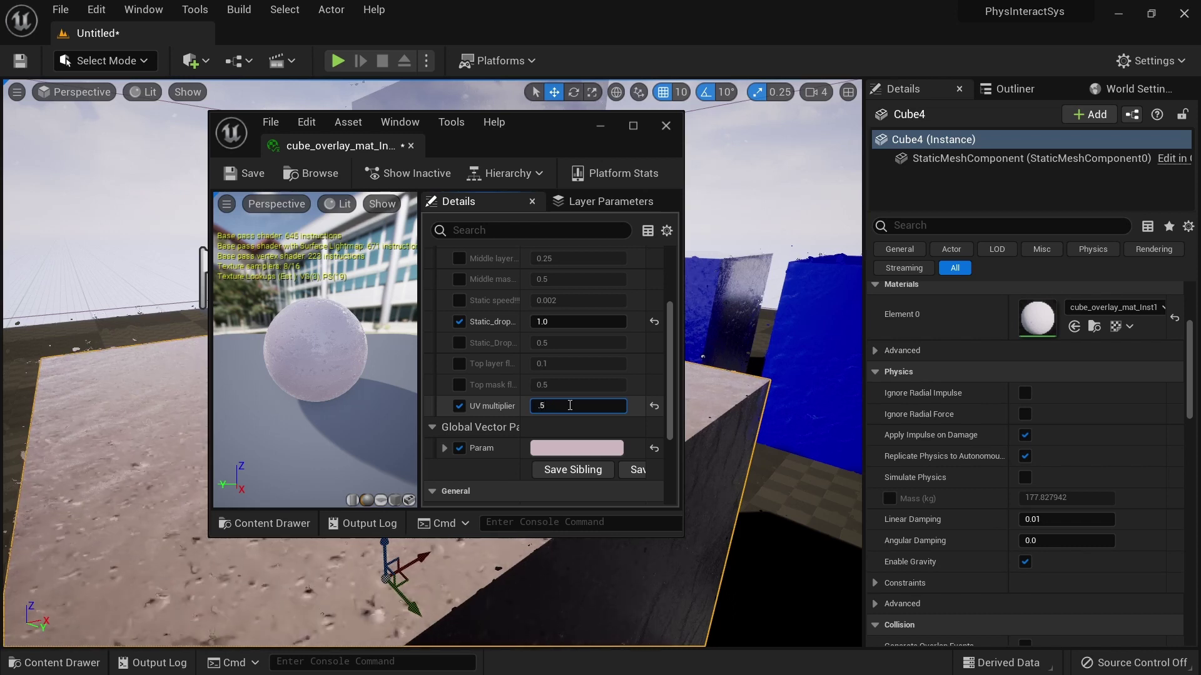
pyautogui.press('Return')
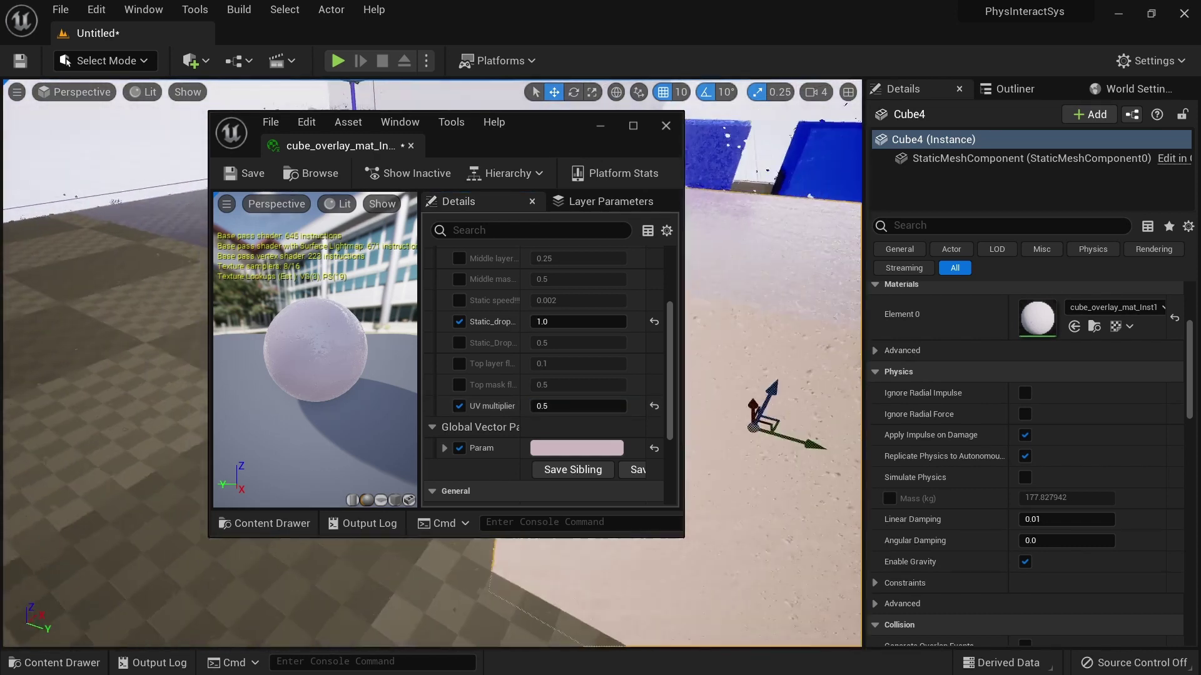
pyautogui.press('d')
pyautogui.click(666, 125)
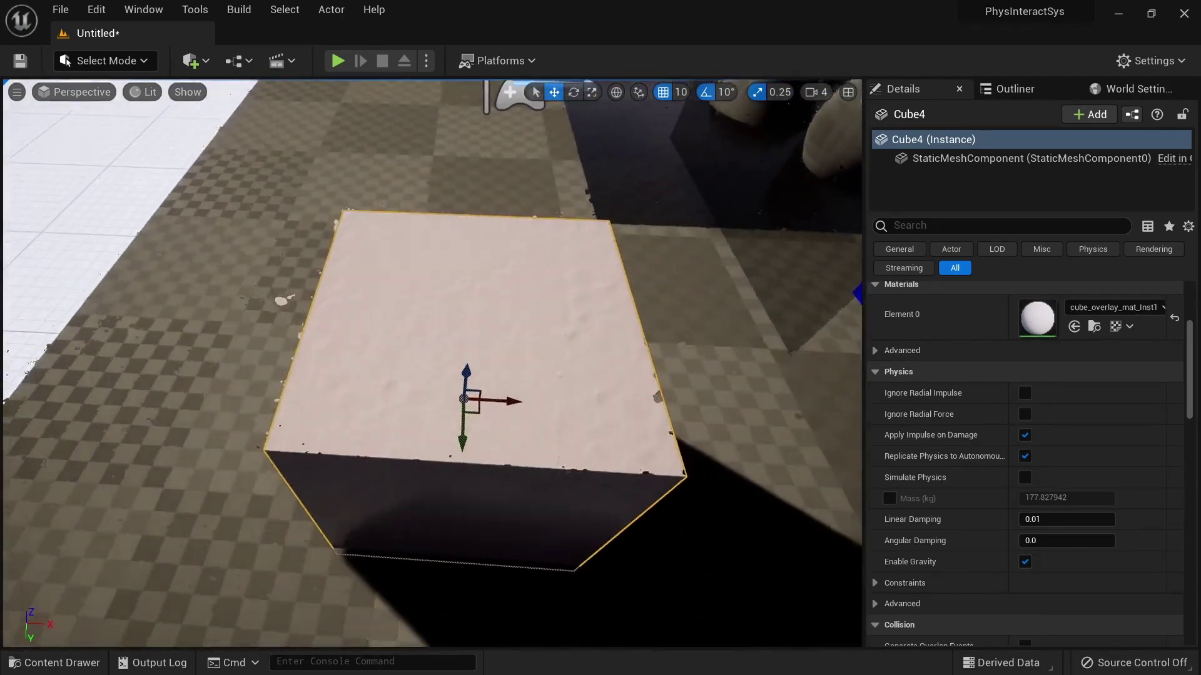
# - Lower the viewport camera speed to 2 and view the raindrop pattern on the cube's top face up close
pyautogui.click(819, 92)
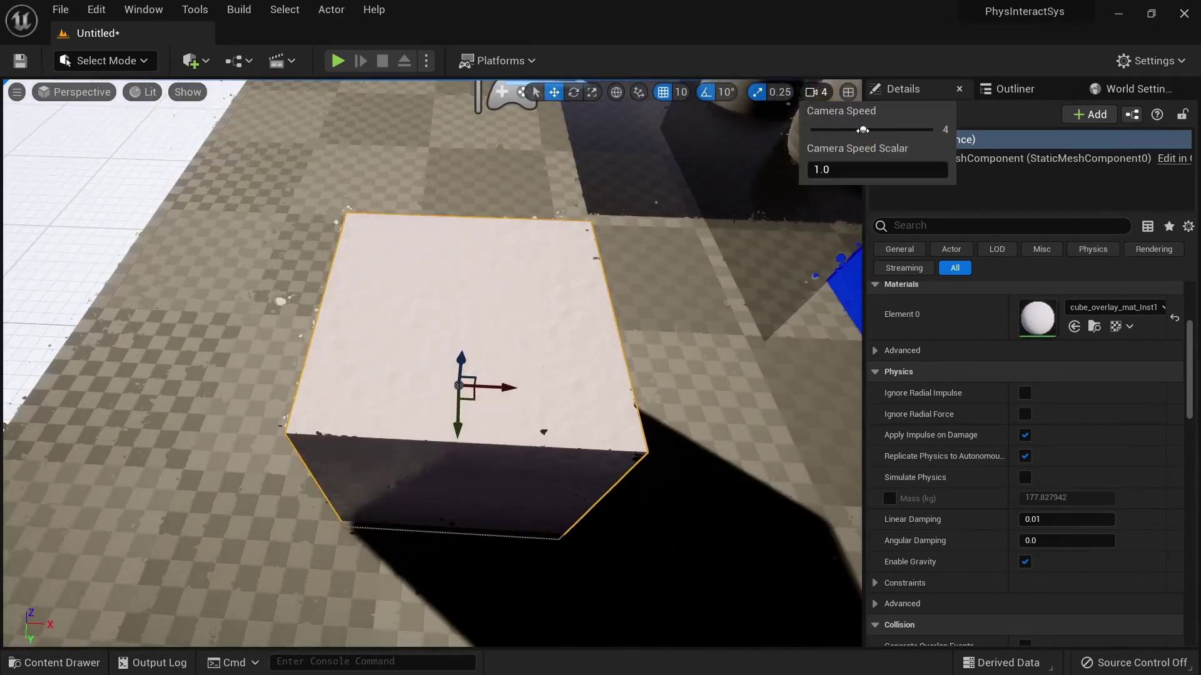
pyautogui.moveTo(647, 180); pyautogui.dragTo(682, 150, button='right')
pyautogui.click(830, 96)
pyautogui.click(831, 96)
pyautogui.moveTo(438, 286); pyautogui.dragTo(601, 275, button='right')
pyautogui.press('w')
pyautogui.press('s')
pyautogui.moveTo(649, 456); pyautogui.dragTo(463, 369, button='right')
pyautogui.press('d')
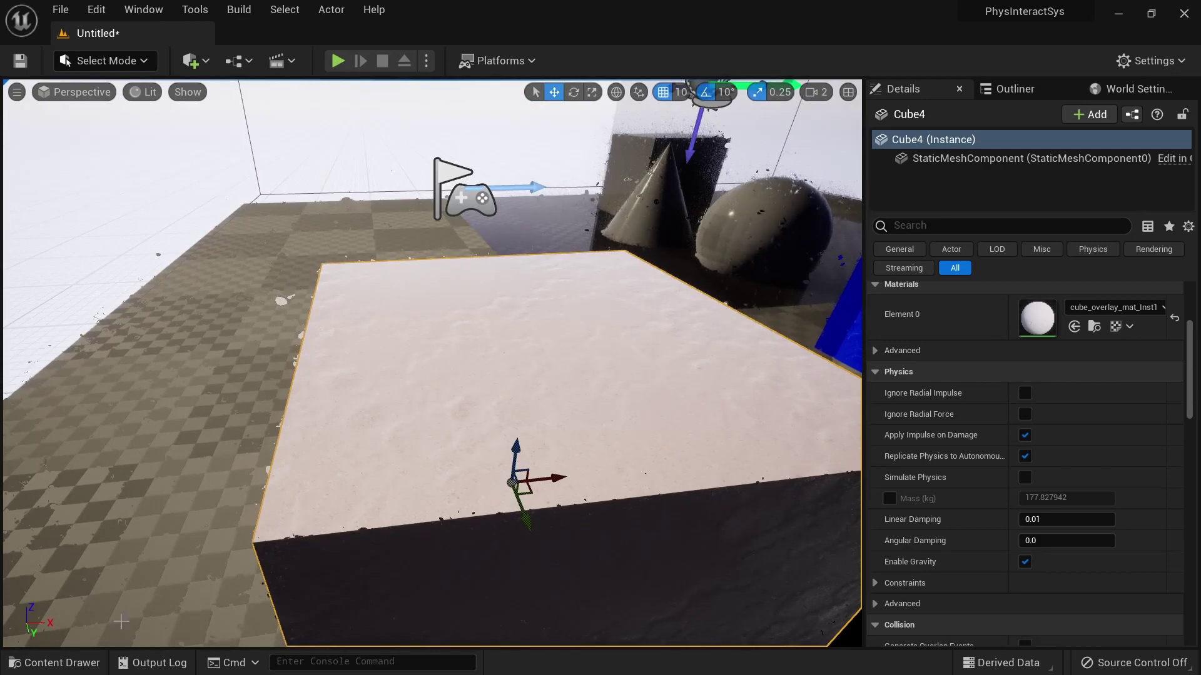
# - Replace the new cube's material with rain_flow_mat_Inst from the Rain_material Materials folder
pyautogui.click(61, 663)
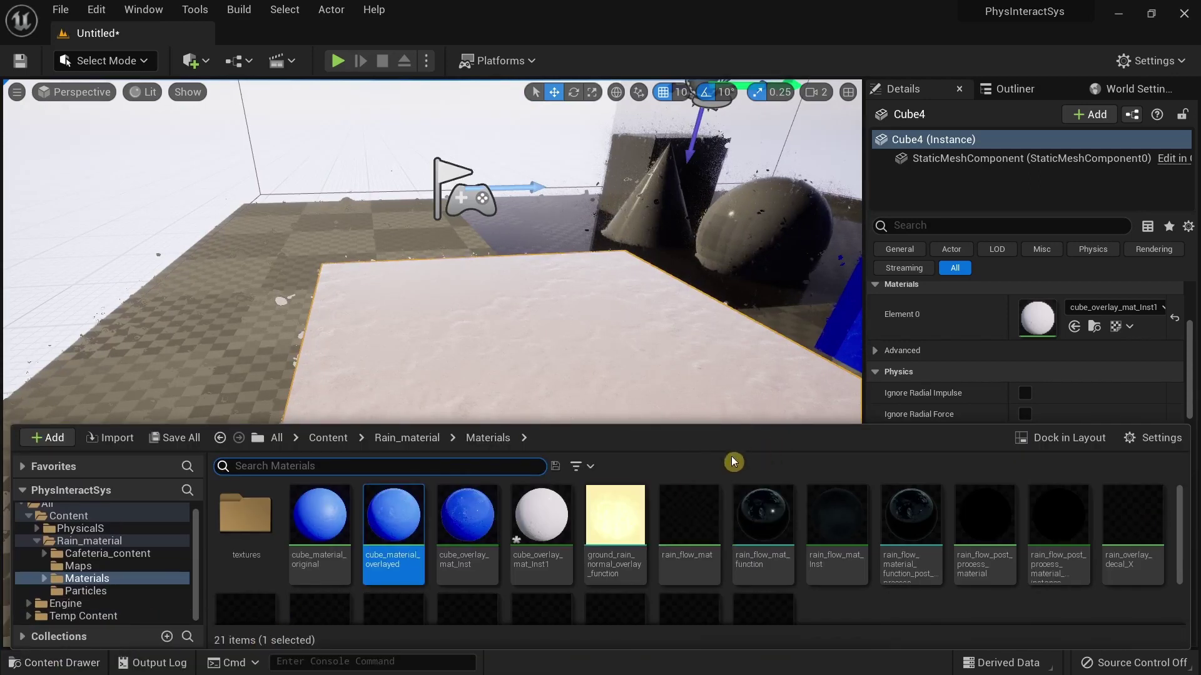
pyautogui.moveTo(693, 522); pyautogui.dragTo(678, 340)
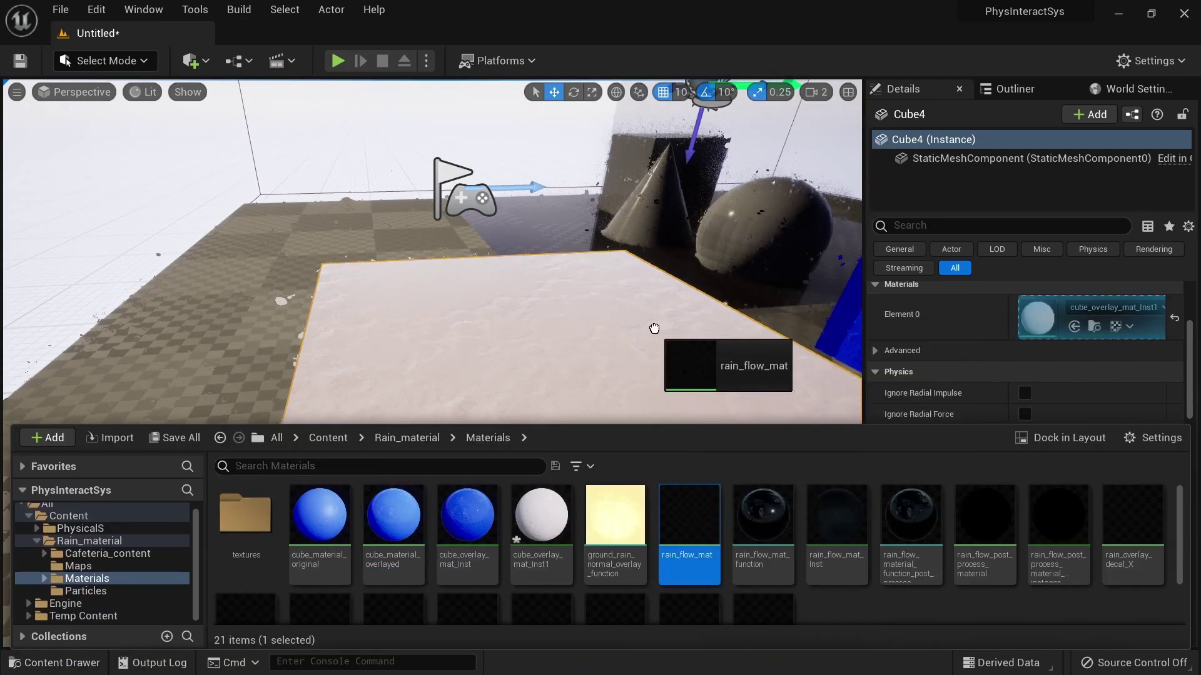
pyautogui.moveTo(673, 500); pyautogui.dragTo(678, 520)
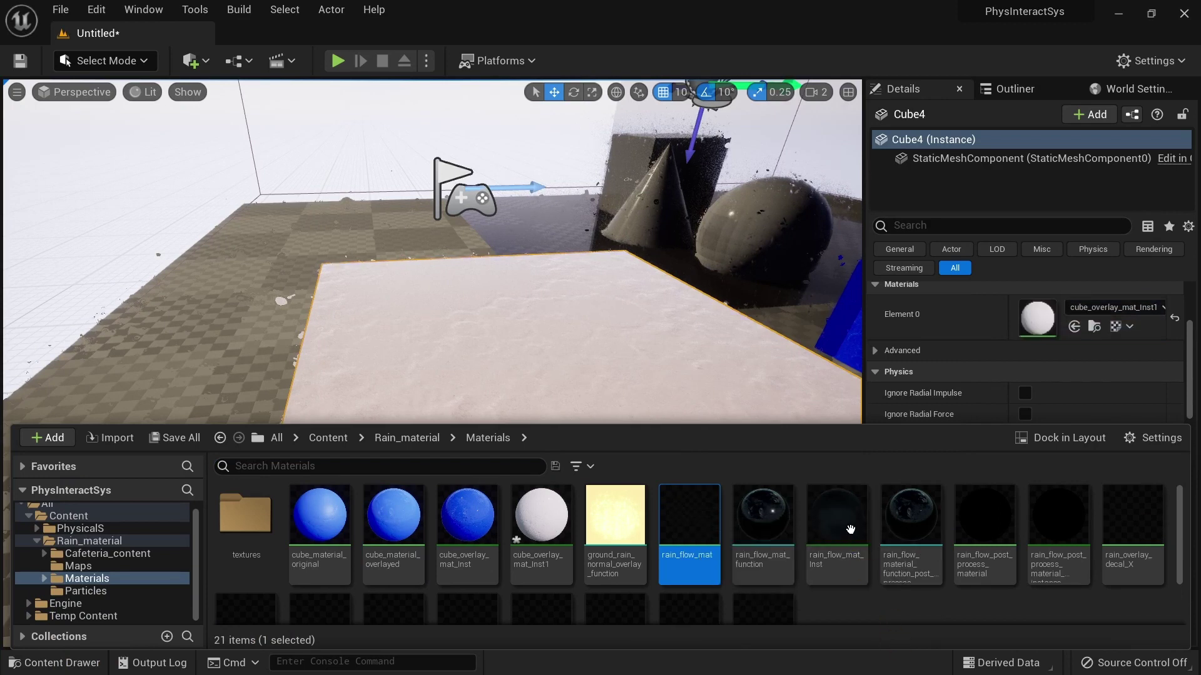
pyautogui.moveTo(810, 424); pyautogui.dragTo(638, 347)
# - Examine the cube with the rain flow material from several sides, along with the other objects in the scene
pyautogui.moveTo(606, 418); pyautogui.dragTo(526, 381, button='right')
pyautogui.press('s')
pyautogui.press('w')
pyautogui.press('d')
pyautogui.moveTo(513, 448); pyautogui.dragTo(595, 451, button='right')
pyautogui.press('w')
pyautogui.press('s')
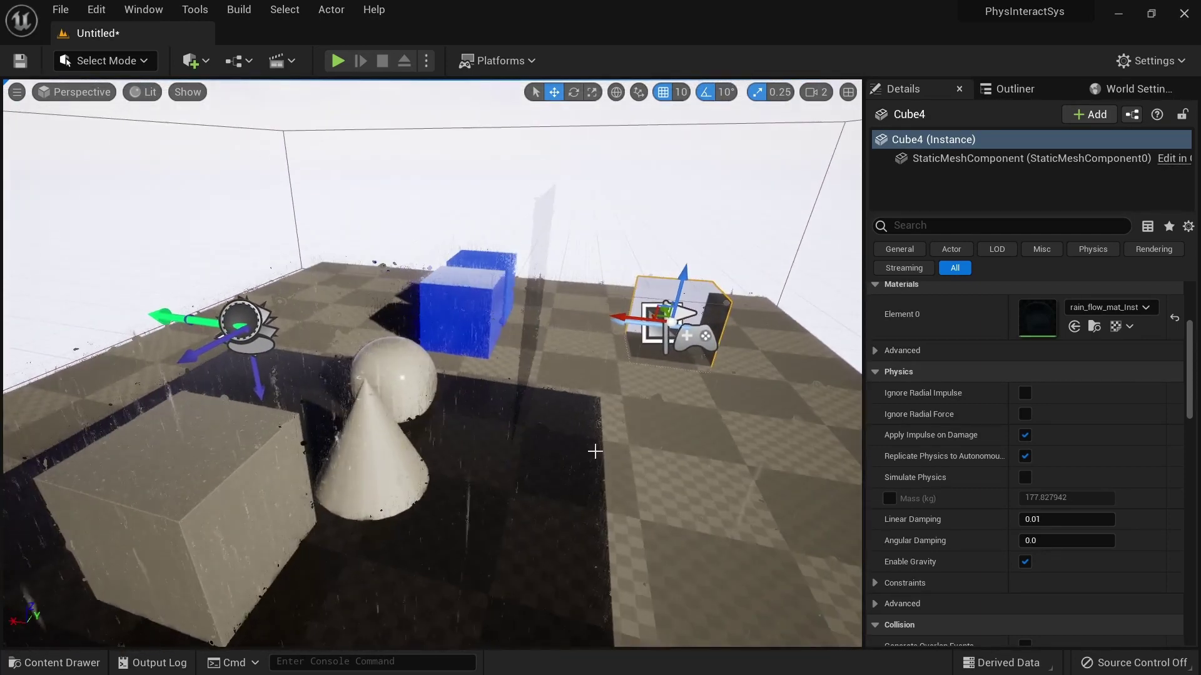